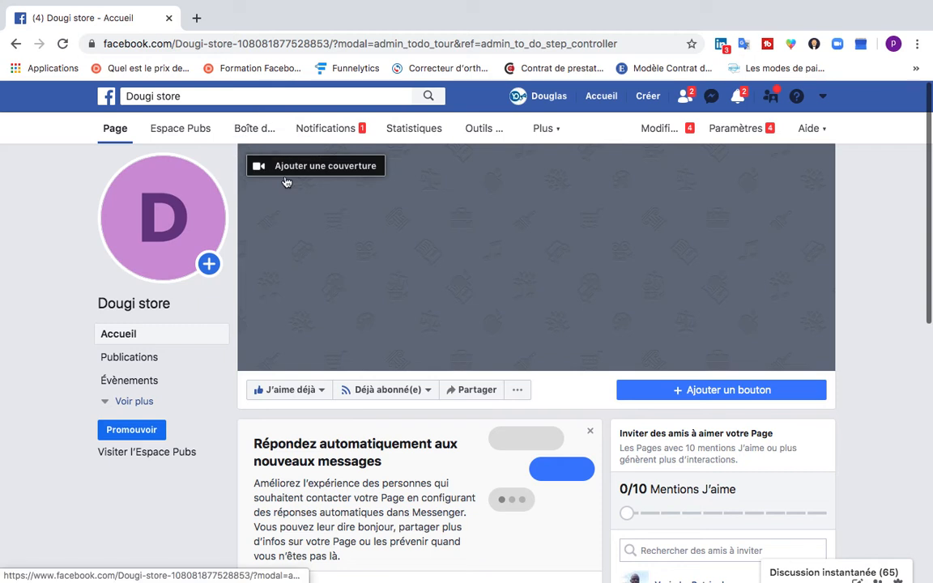
Search Google for canva in a new browser tab and open the Canva website.
click(196, 18)
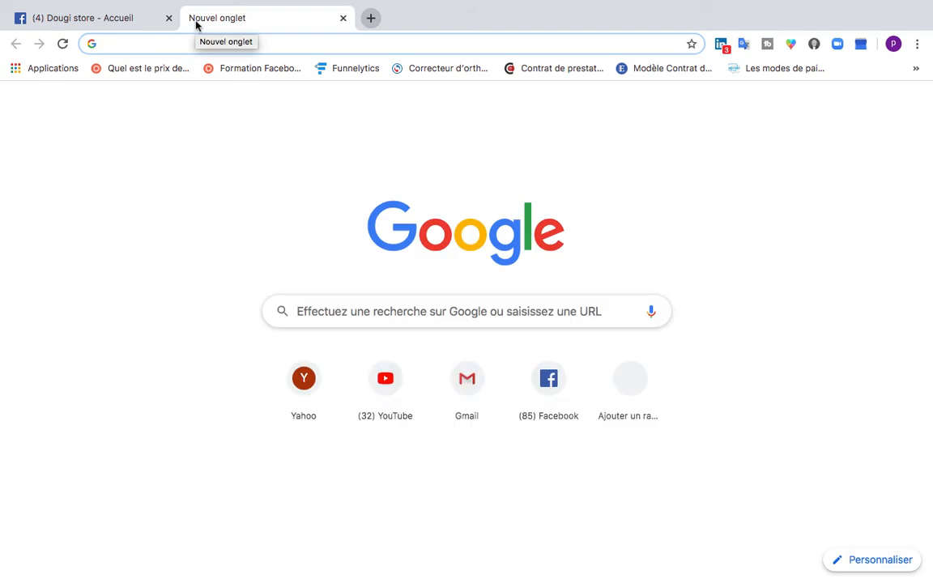
text(can)
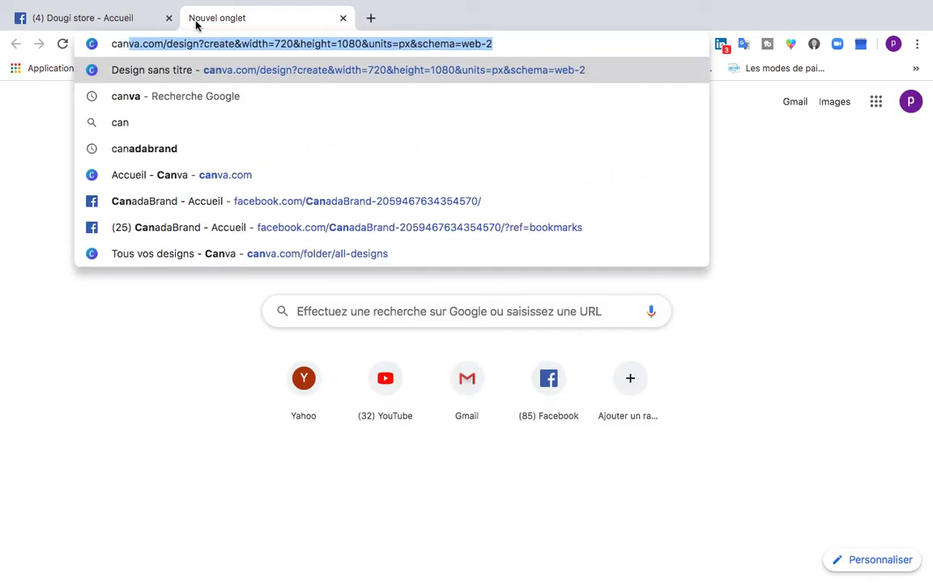
text(va)
key(Return)
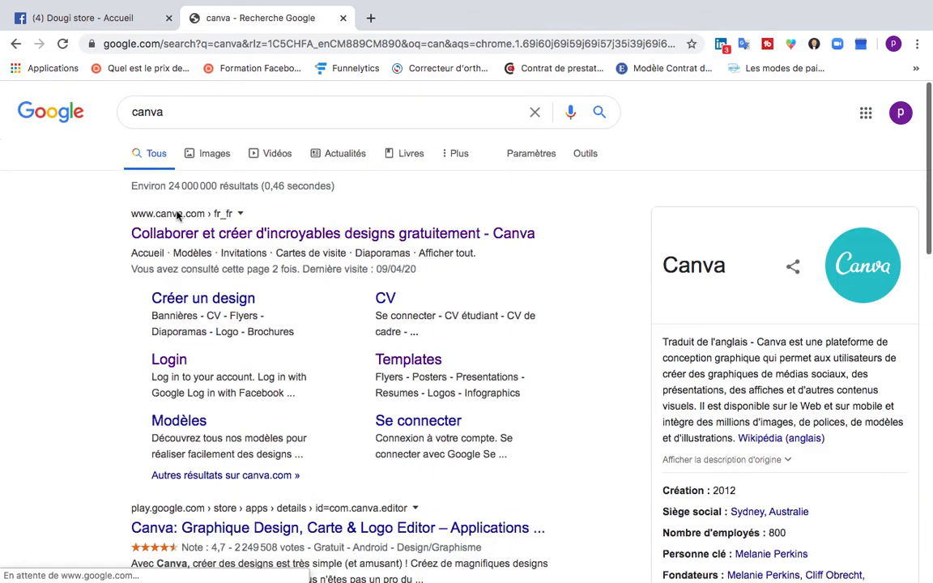
click(167, 243)
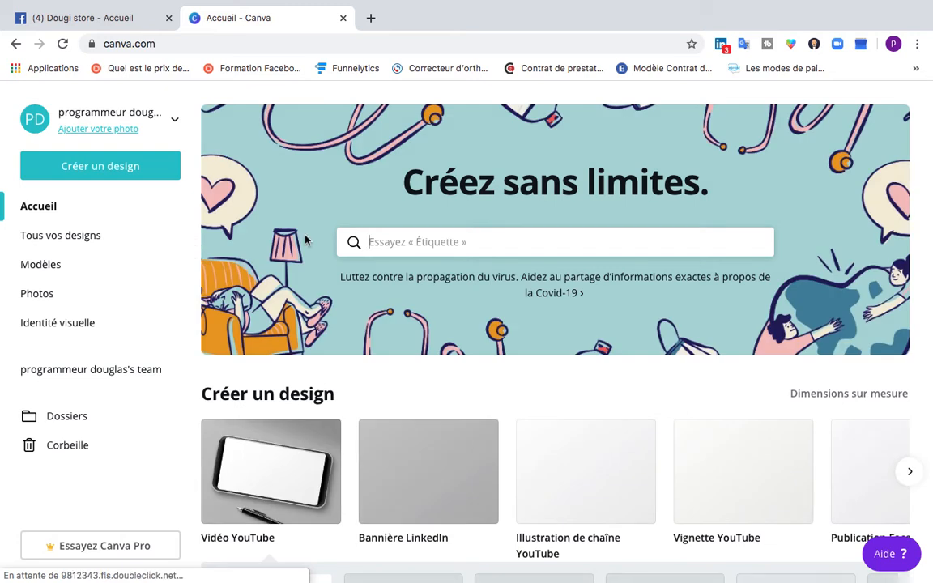
Open a private browsing window and load the signed-out Canva home page in it.
click(918, 45)
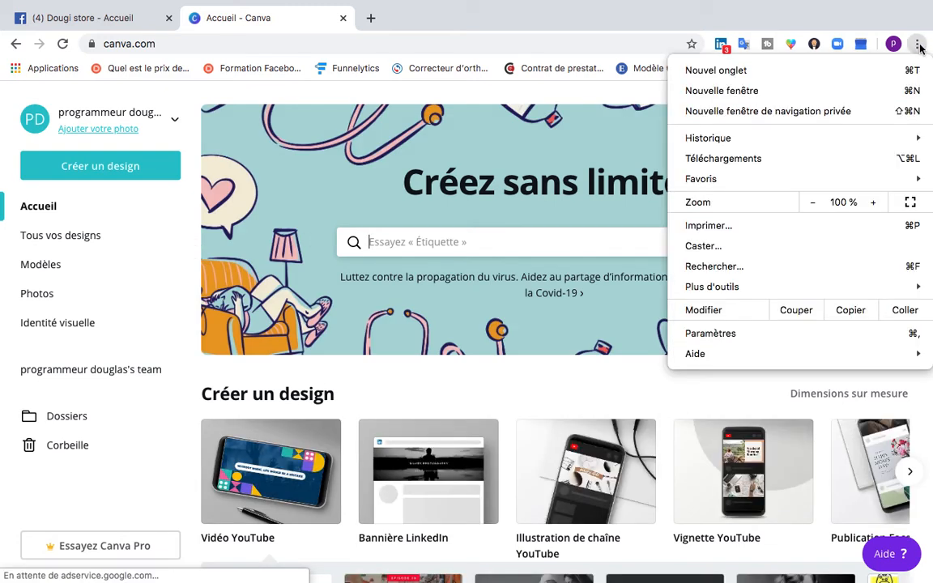
click(770, 112)
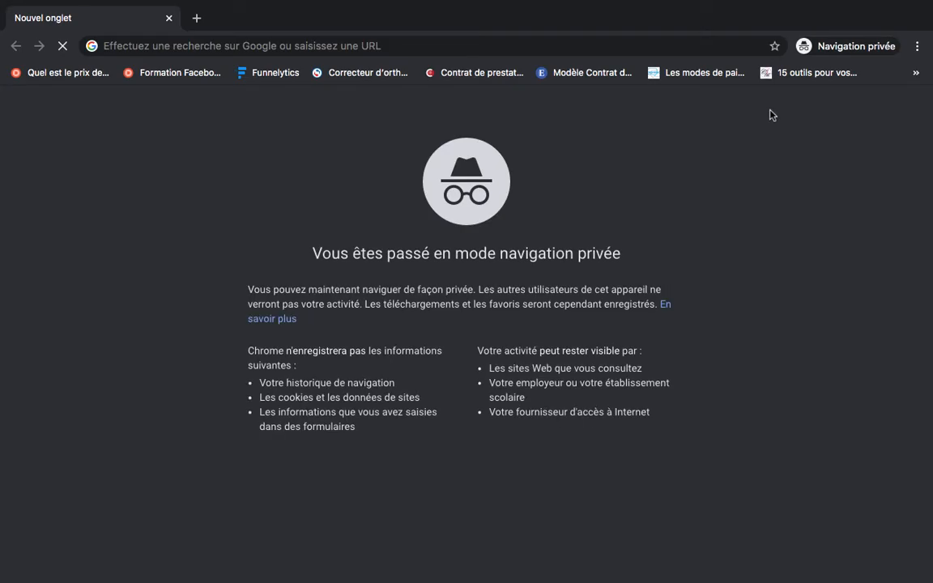
click(373, 46)
text(can)
key(Down)
key(Return)
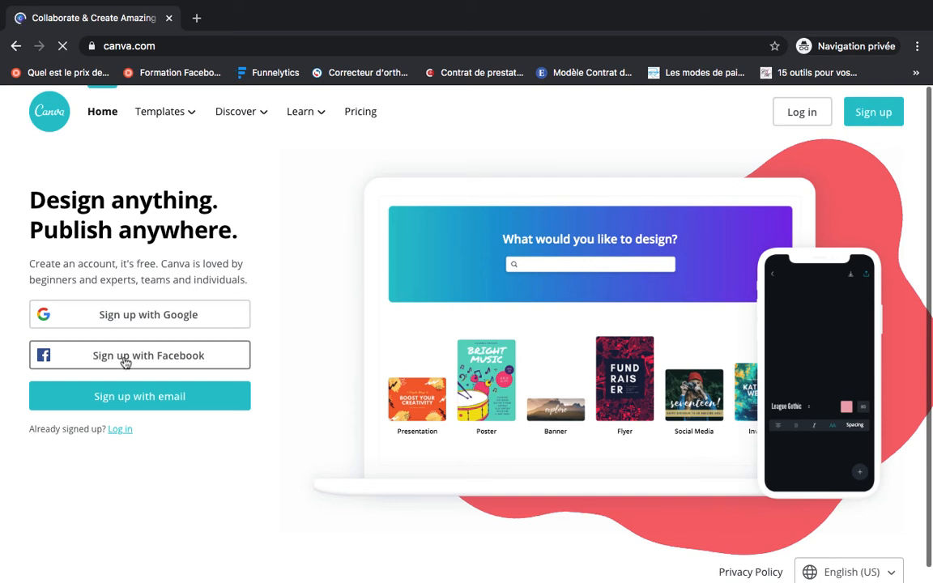
click(87, 405)
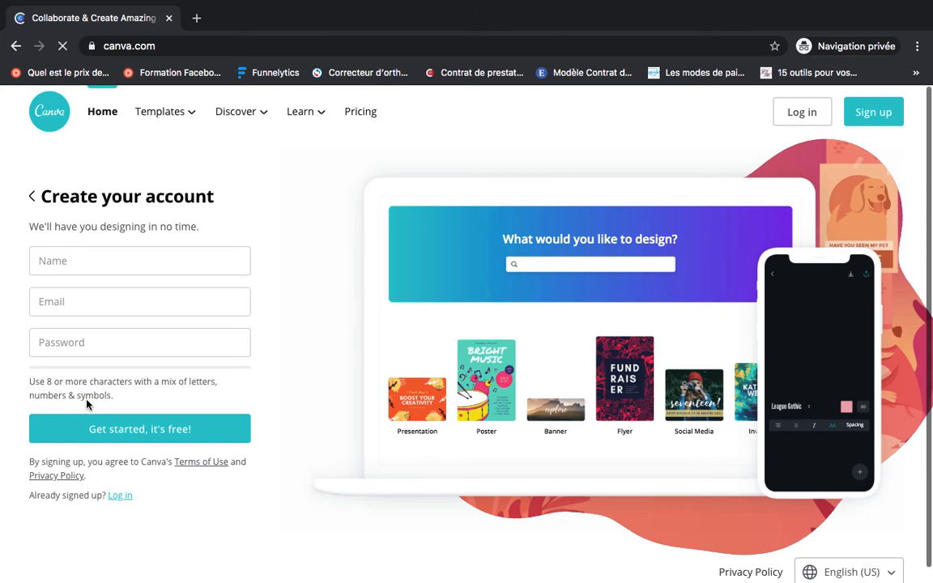
click(84, 304)
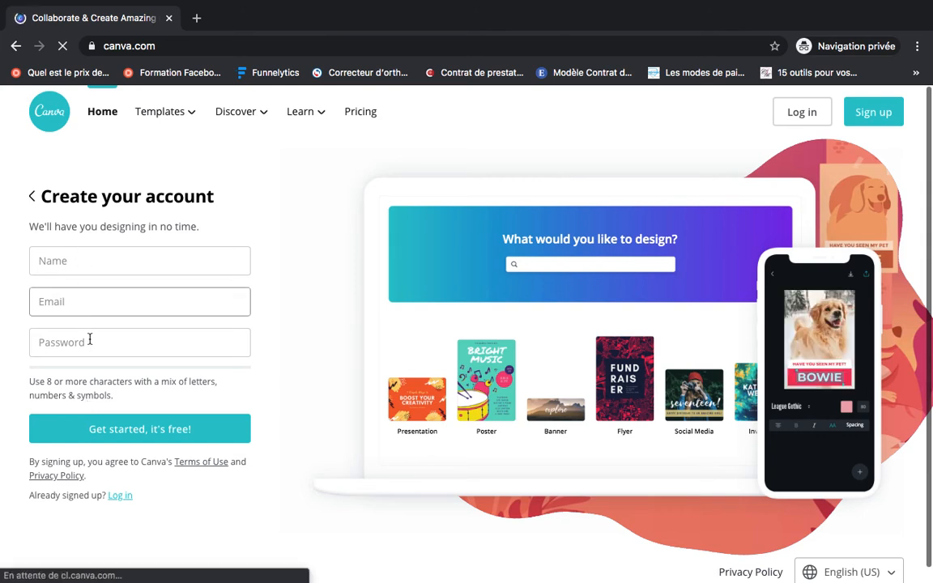
click(90, 339)
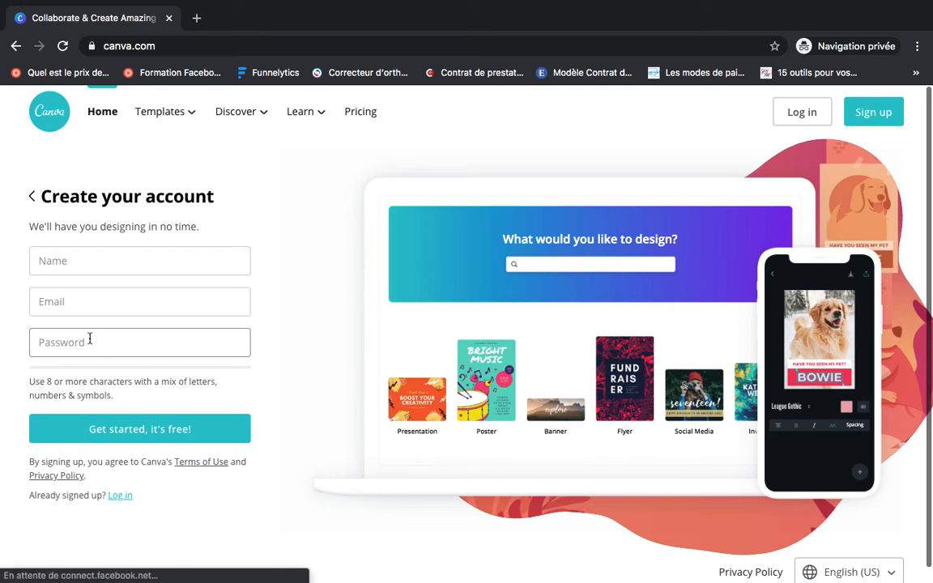
click(74, 305)
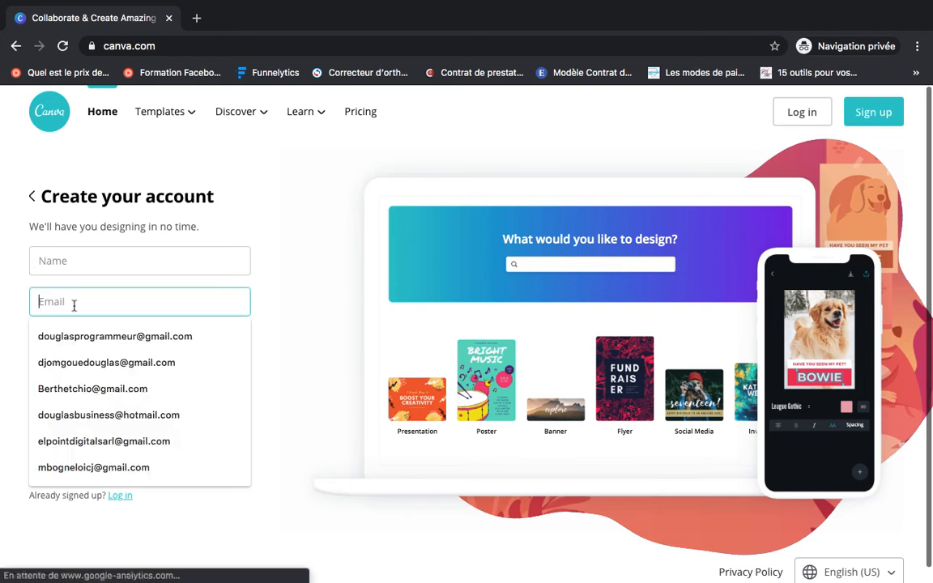
key(ctrl+Left)
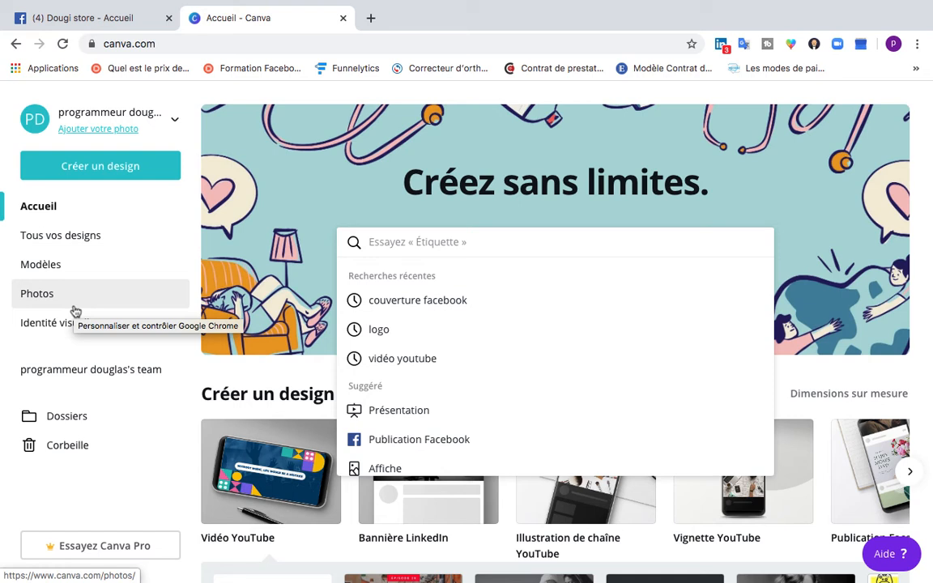
Check the empty cover area of the Dougi store page on Facebook, and return to the Canva home page.
click(197, 99)
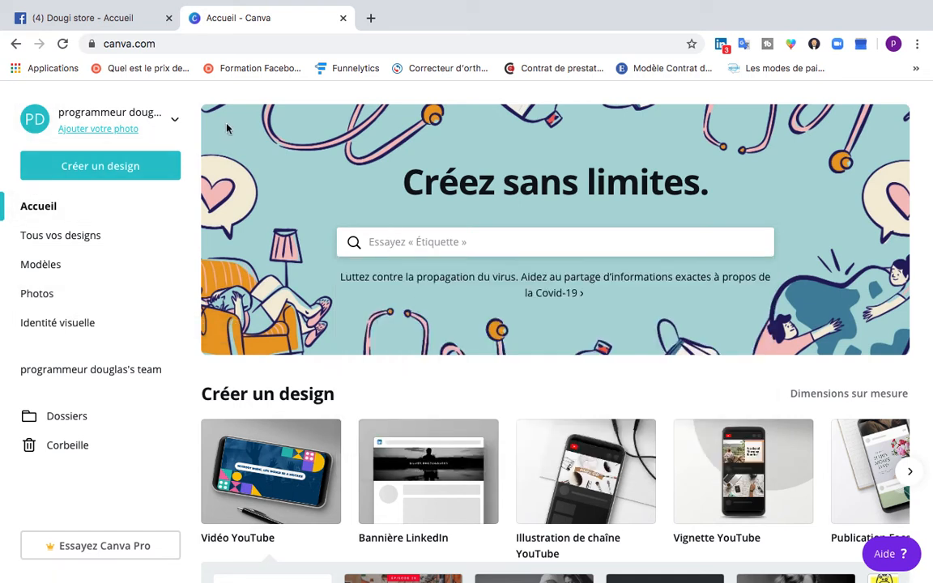
click(119, 20)
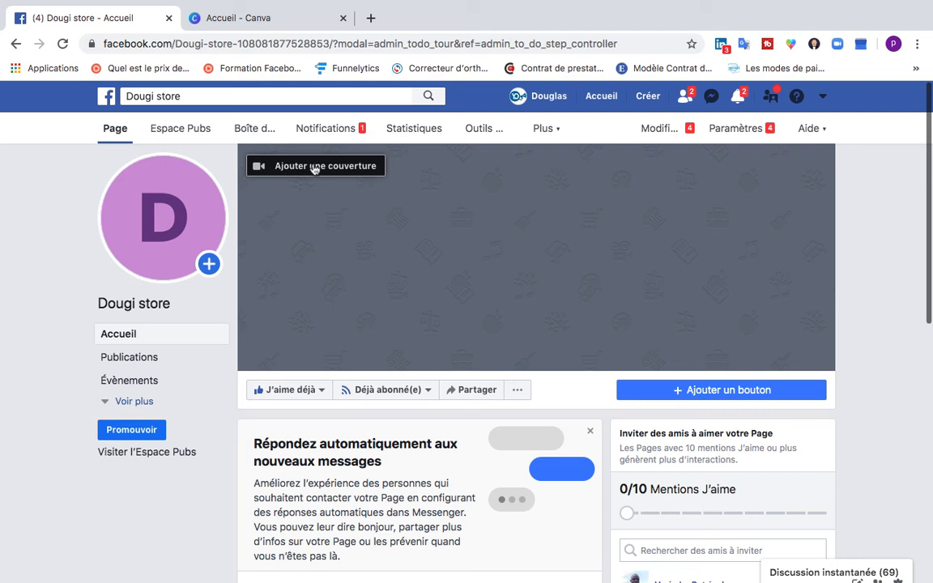
click(259, 22)
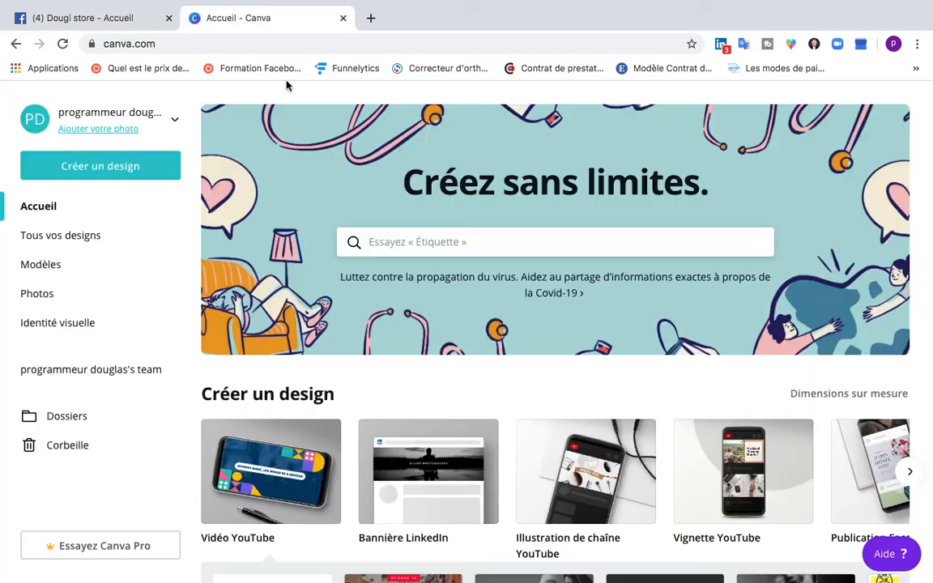
click(404, 242)
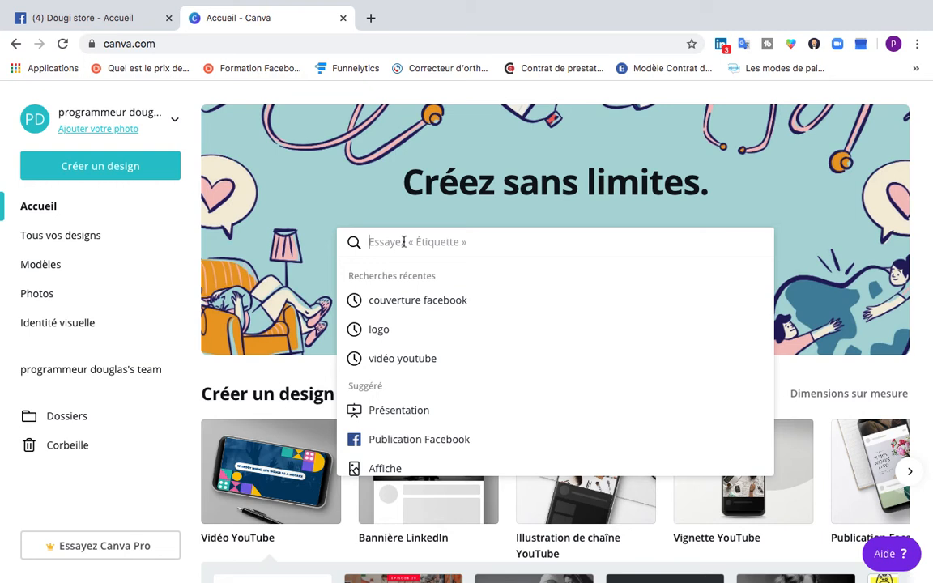
click(17, 94)
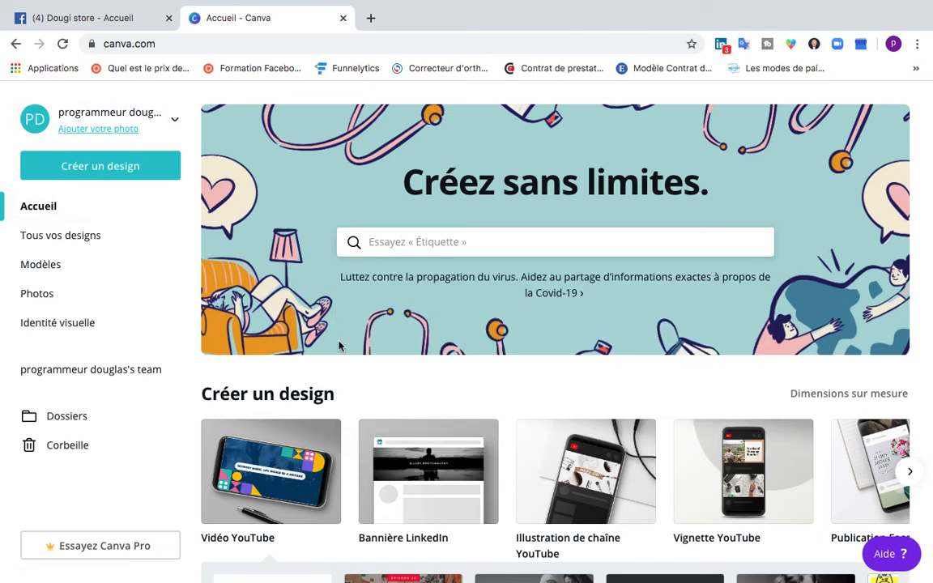
Search Canva's templates for "couverture facebook" and create a blank Facebook cover design.
scroll(340, 347, down, 2)
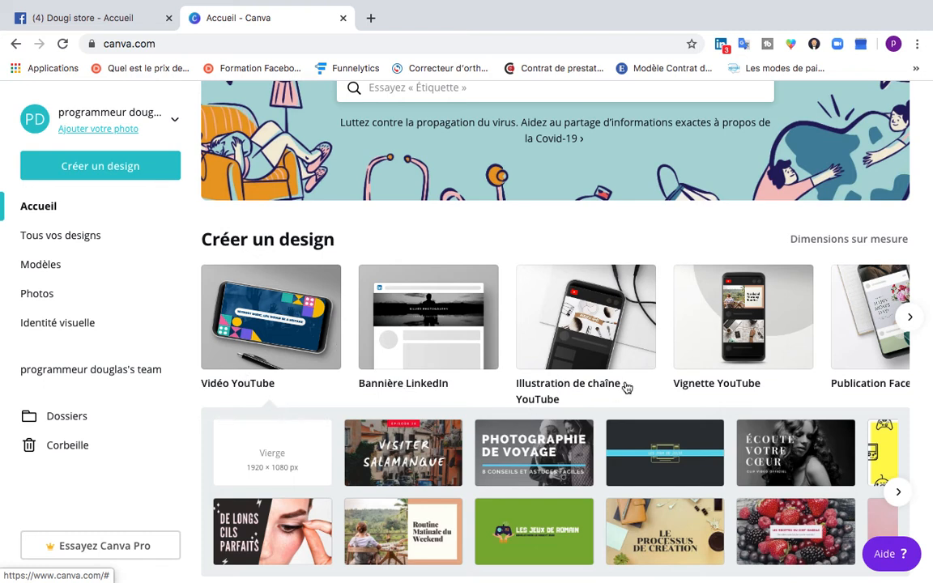
scroll(819, 362, right, 1)
scroll(819, 362, right, 5)
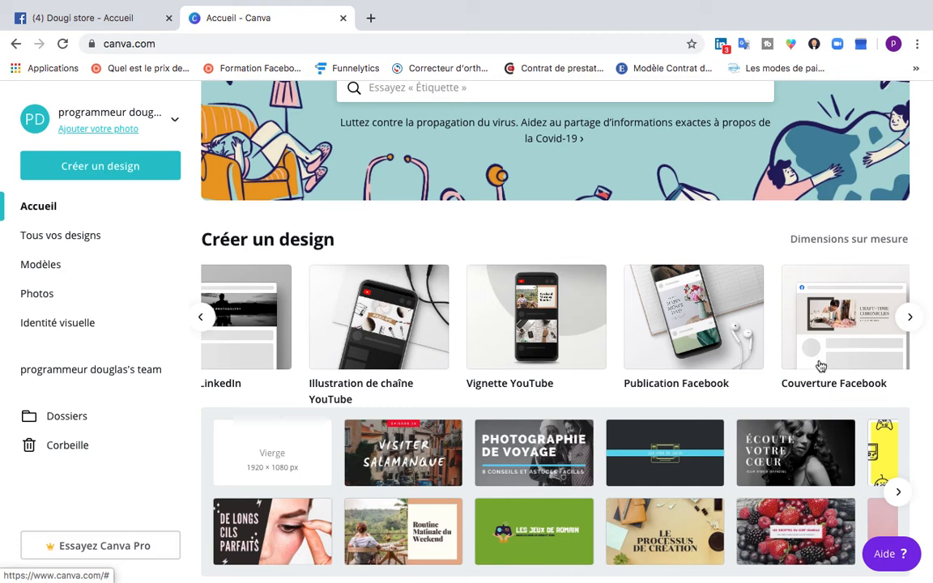
scroll(727, 390, up, 3)
click(456, 243)
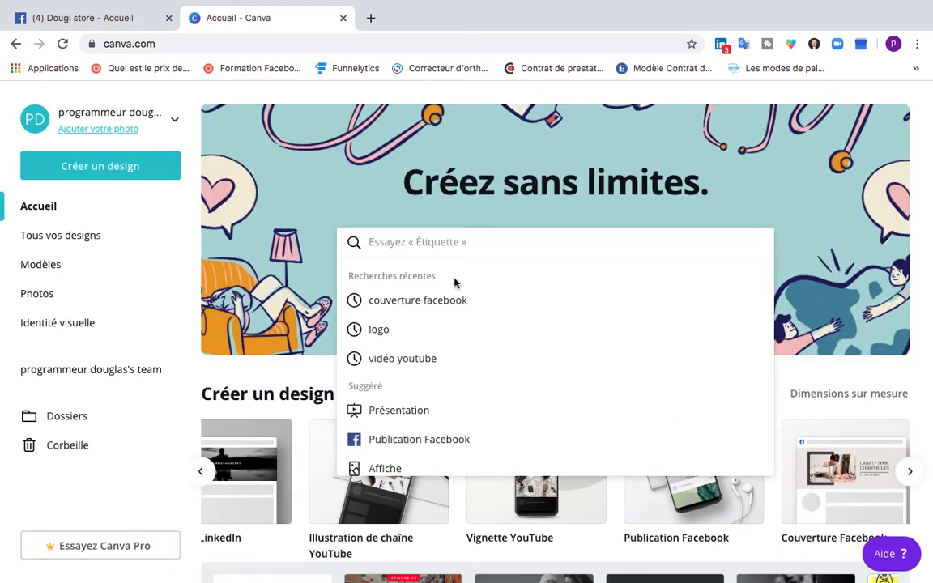
click(454, 302)
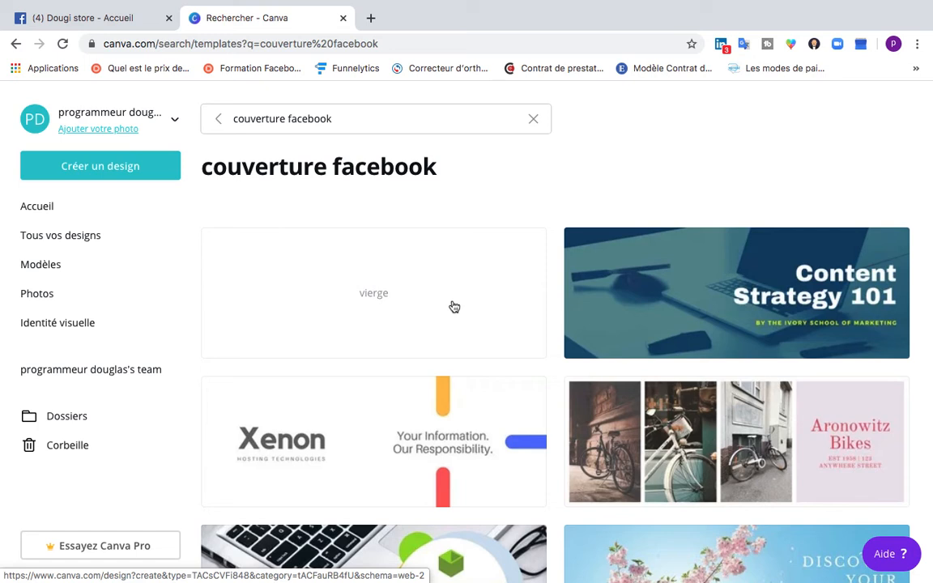
click(375, 303)
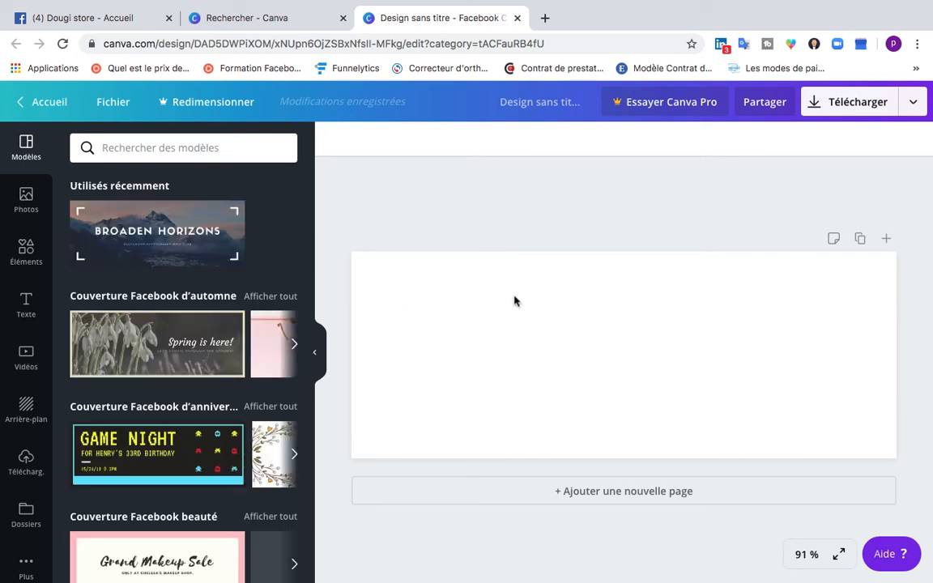
Search Google for pixabay in a new browser tab and open the Pixabay website.
click(545, 18)
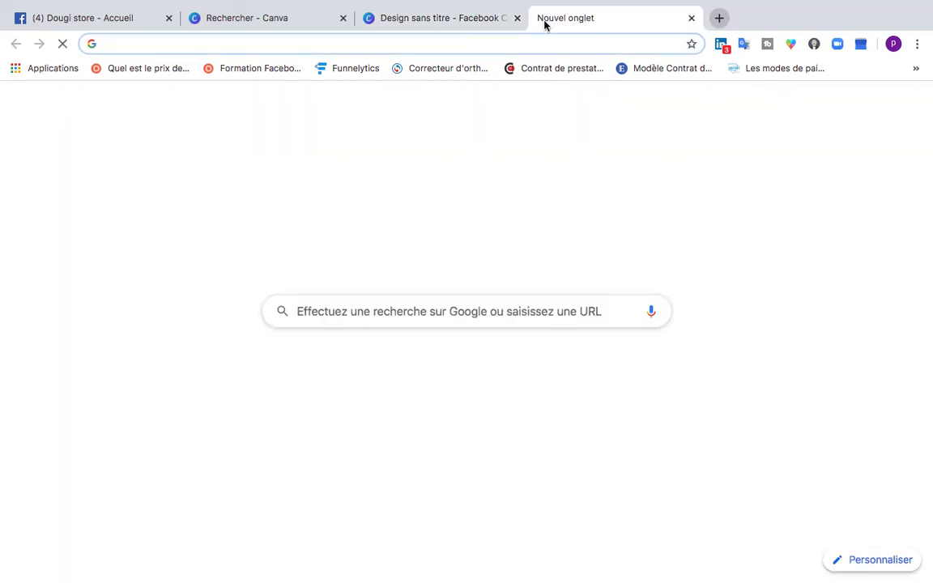
text(pic)
key(BackSpace)
text(x)
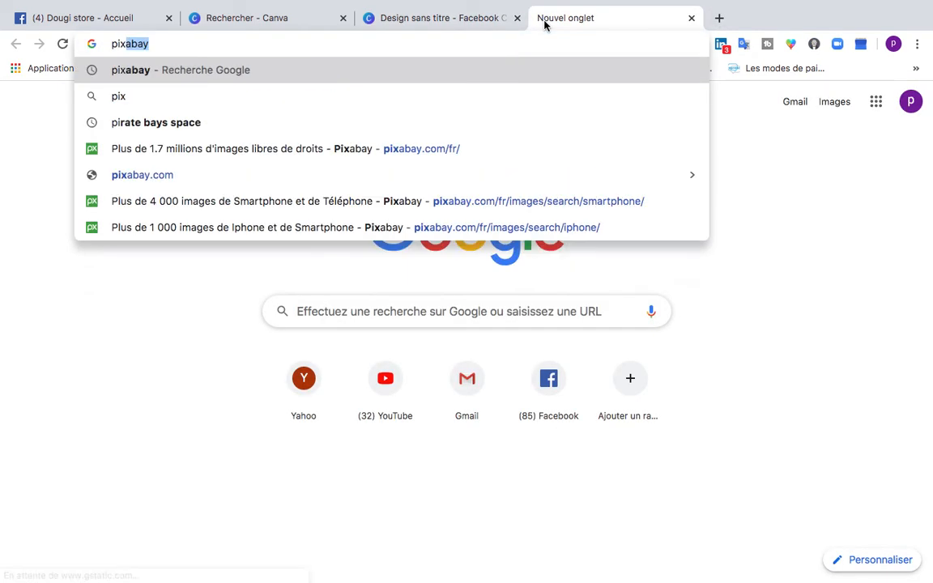
key(Return)
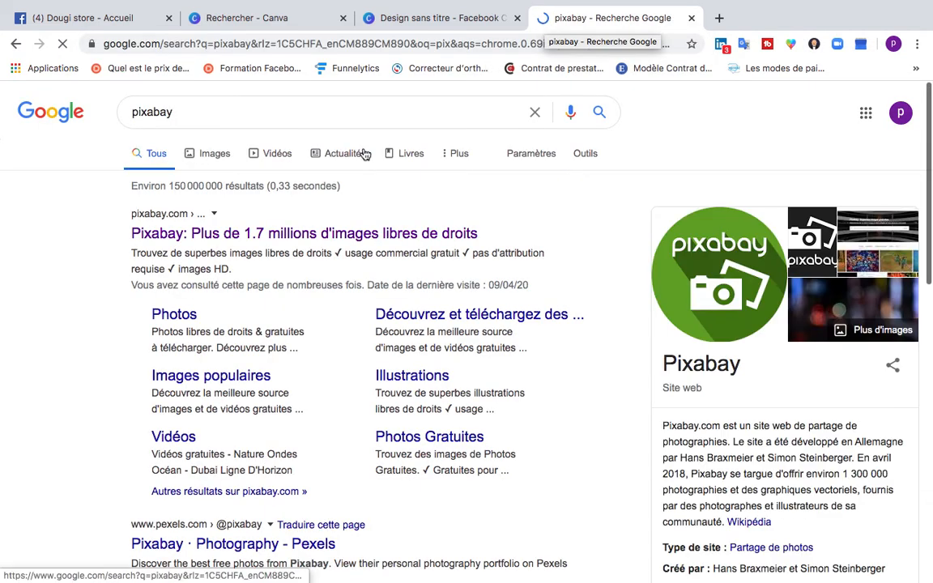
click(298, 235)
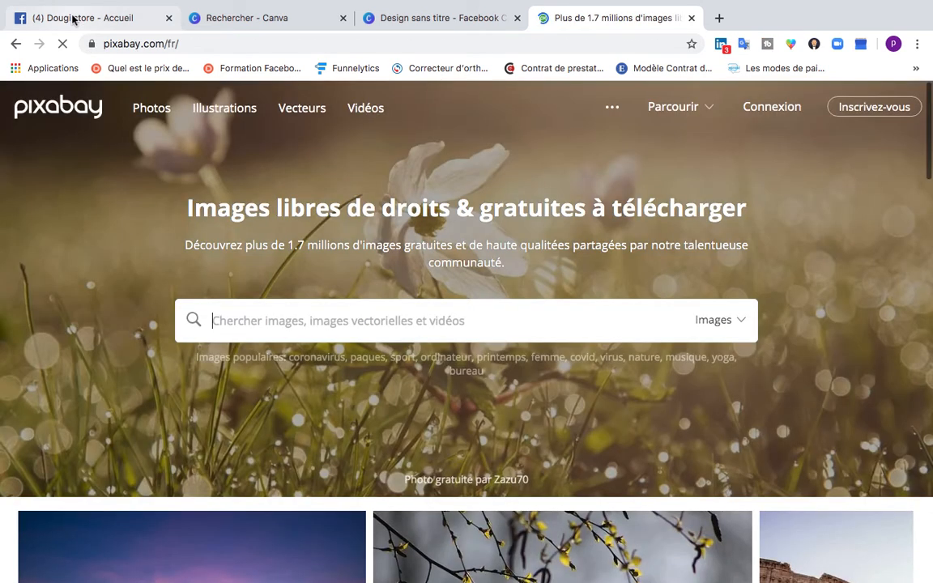
Check the Dougi store page on Facebook, and search Pixabay for "smartphone" images.
click(89, 17)
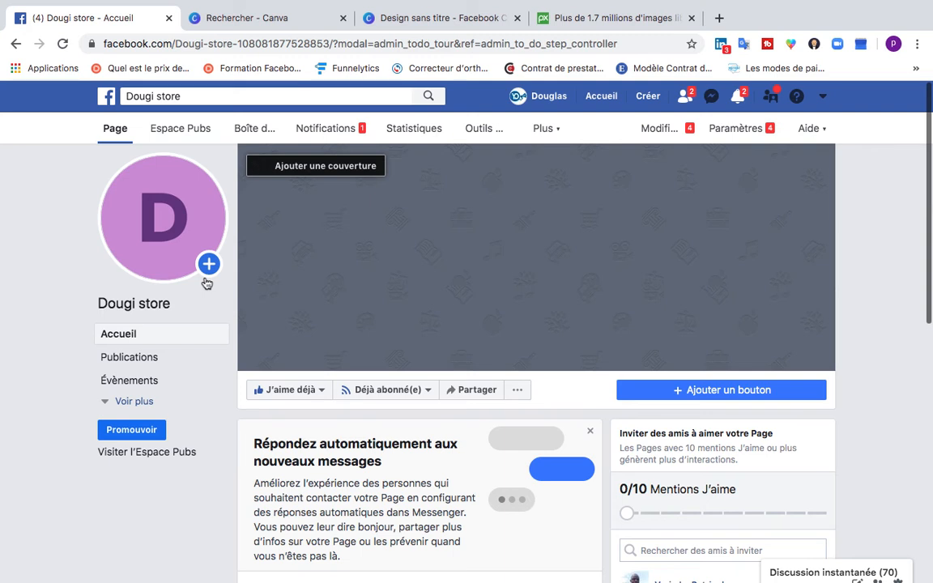
click(580, 23)
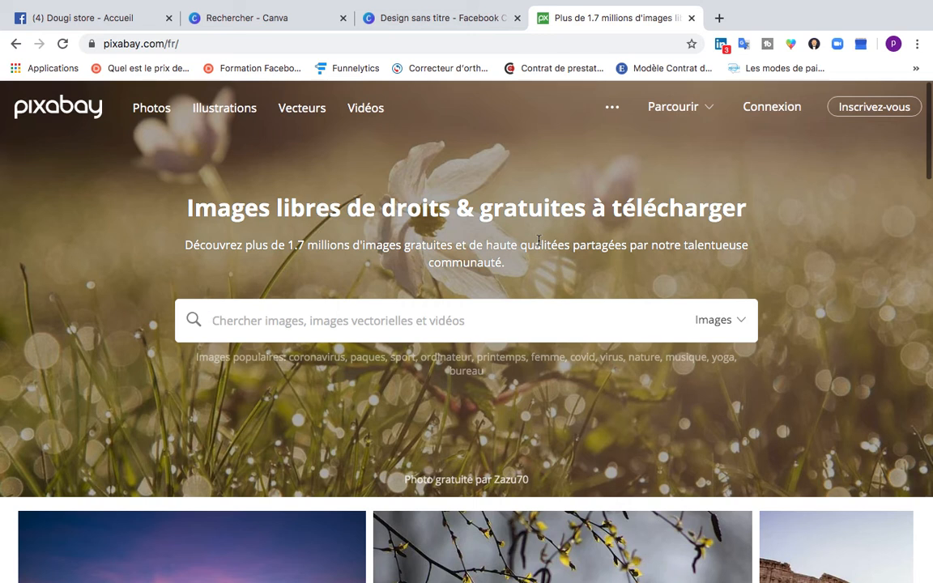
text(sma)
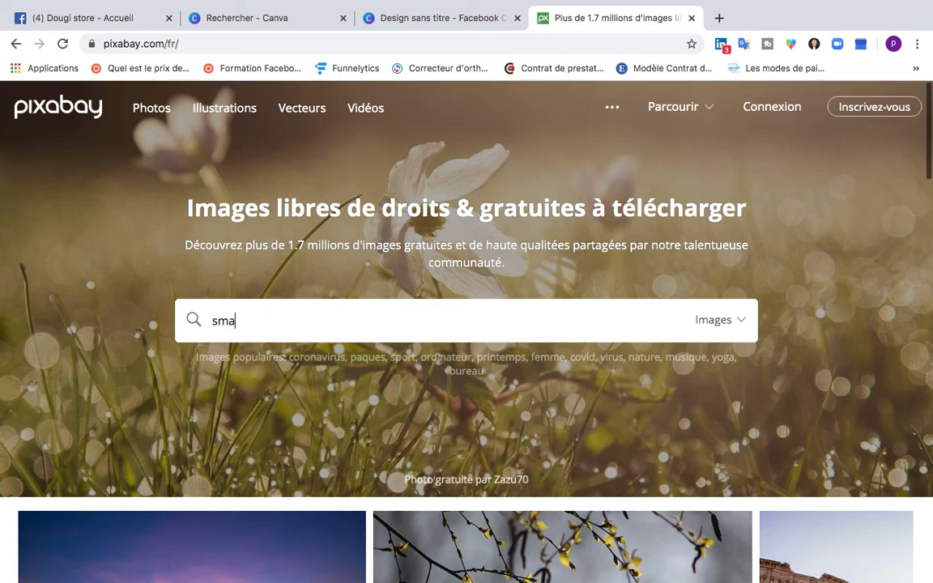
text(rtphone)
key(Return)
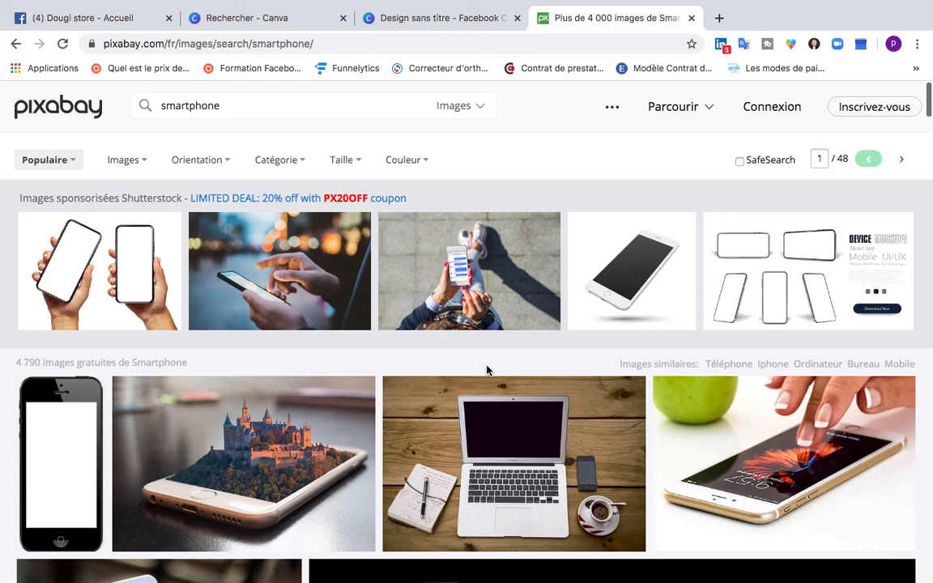
Look through the smartphone image results on Pixabay for a picture suited to the store's Facebook cover.
scroll(487, 370, down, 3)
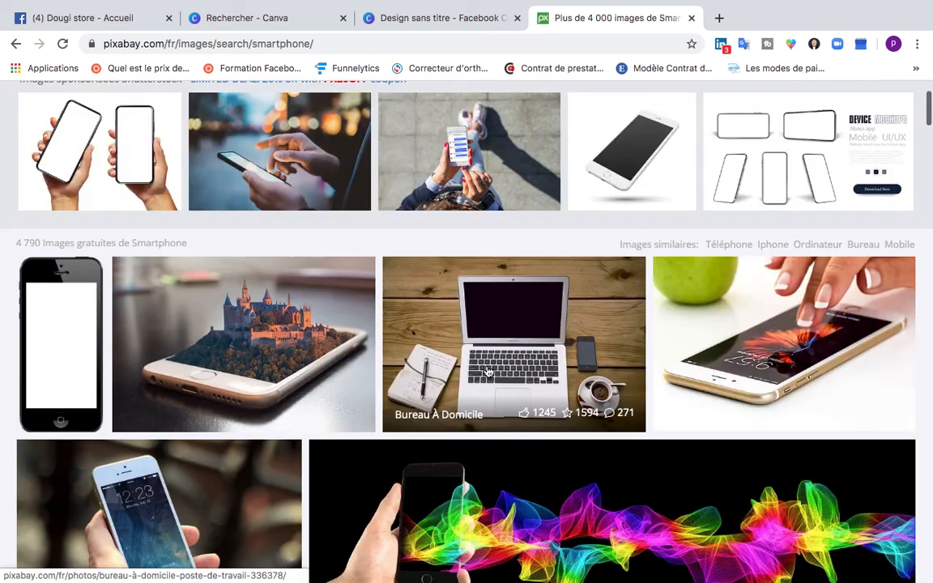
scroll(486, 370, down, 7)
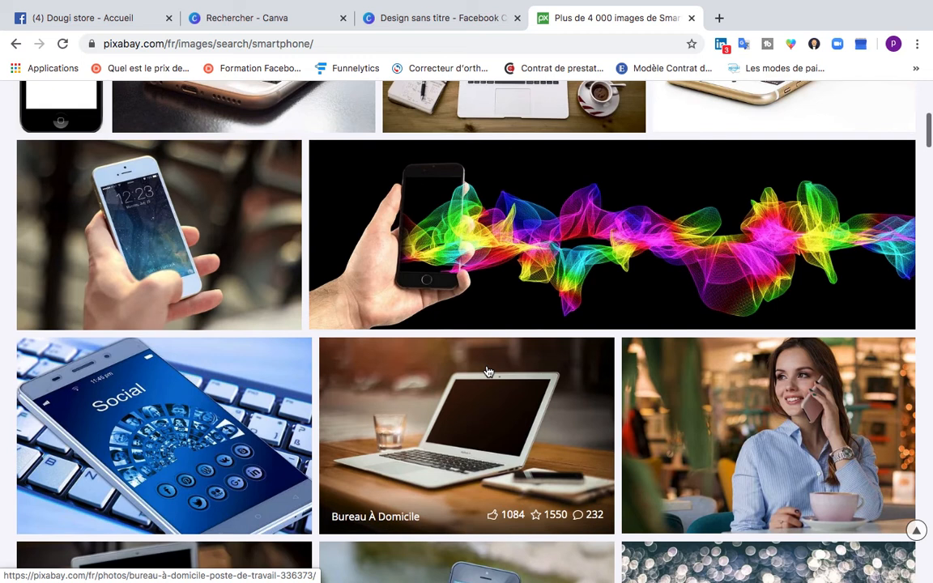
scroll(486, 371, down, 12)
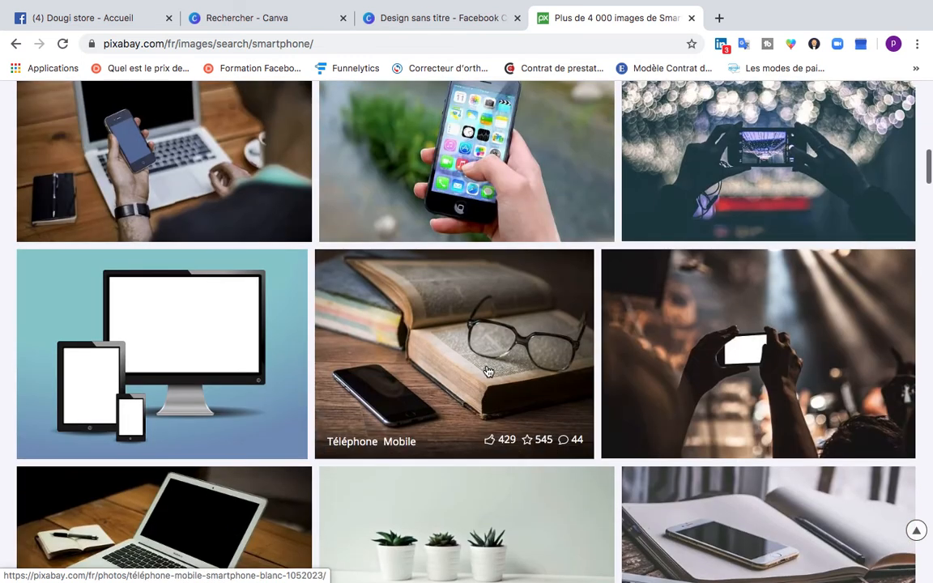
scroll(487, 370, down, 12)
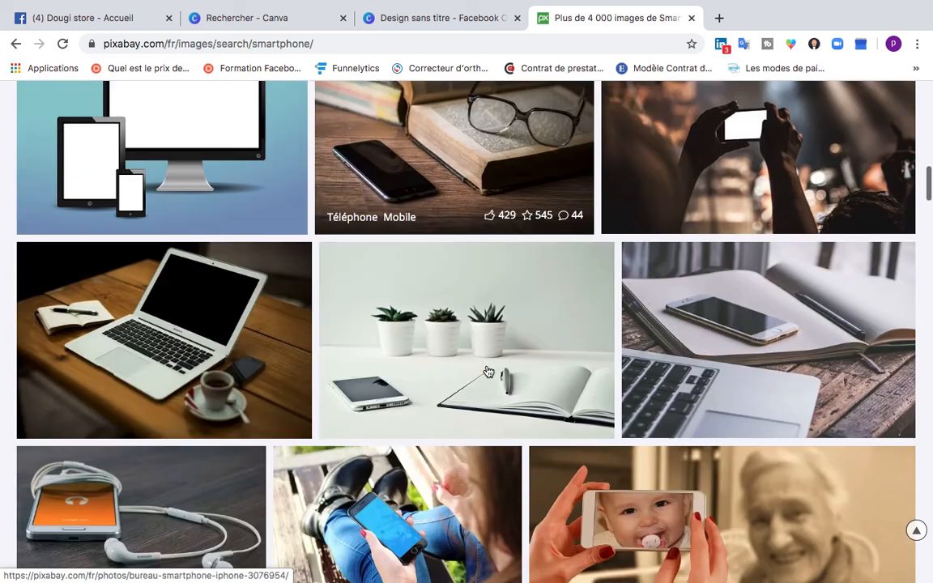
scroll(486, 371, down, 7)
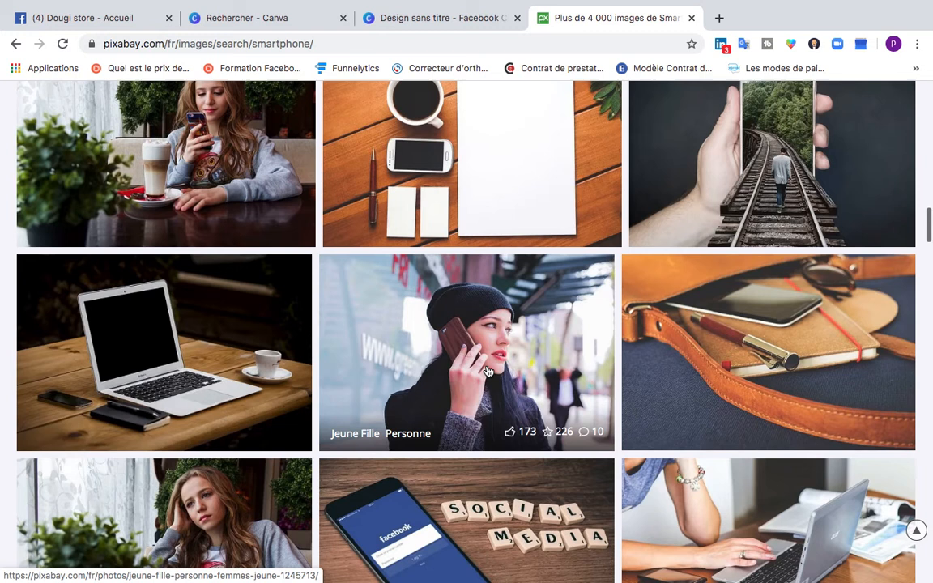
scroll(487, 371, down, 11)
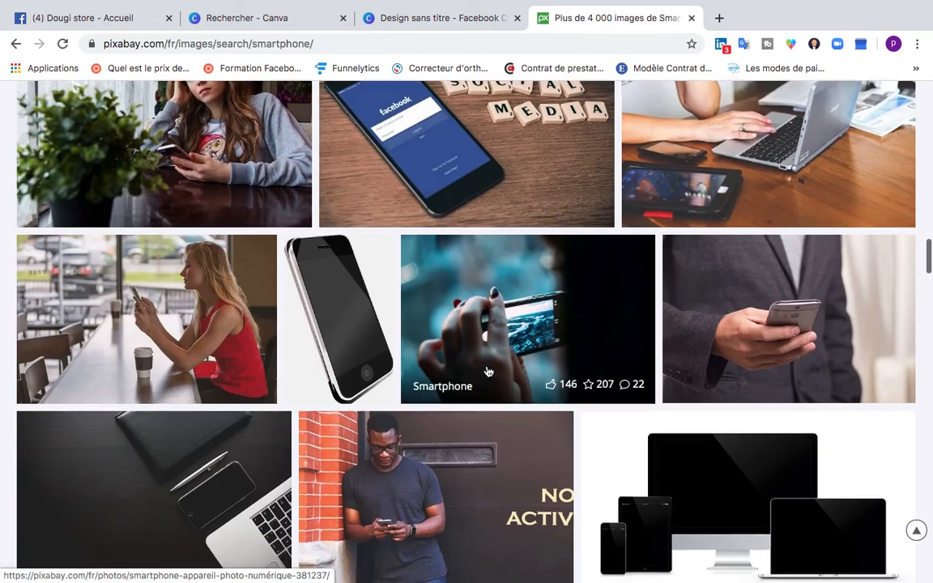
scroll(487, 370, down, 5)
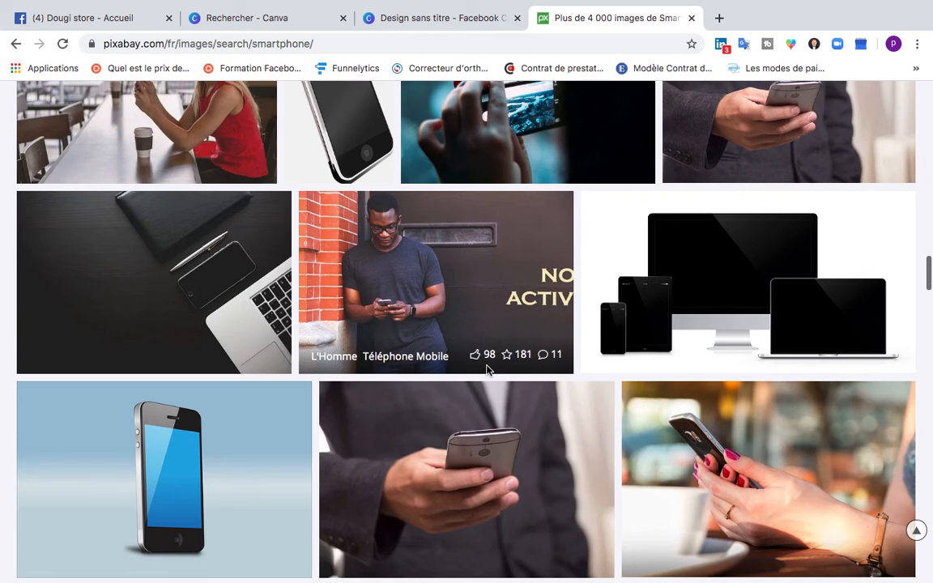
scroll(487, 370, down, 5)
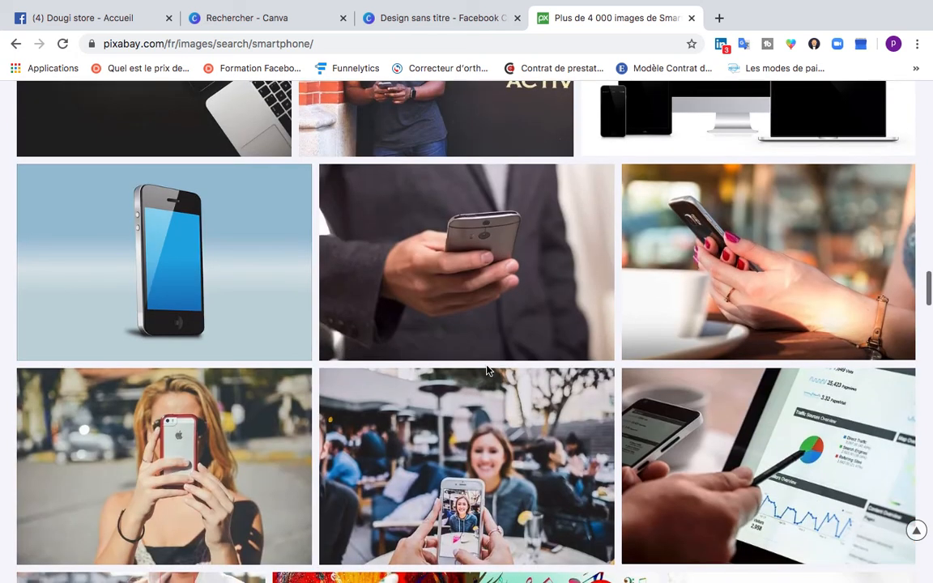
scroll(487, 370, down, 4)
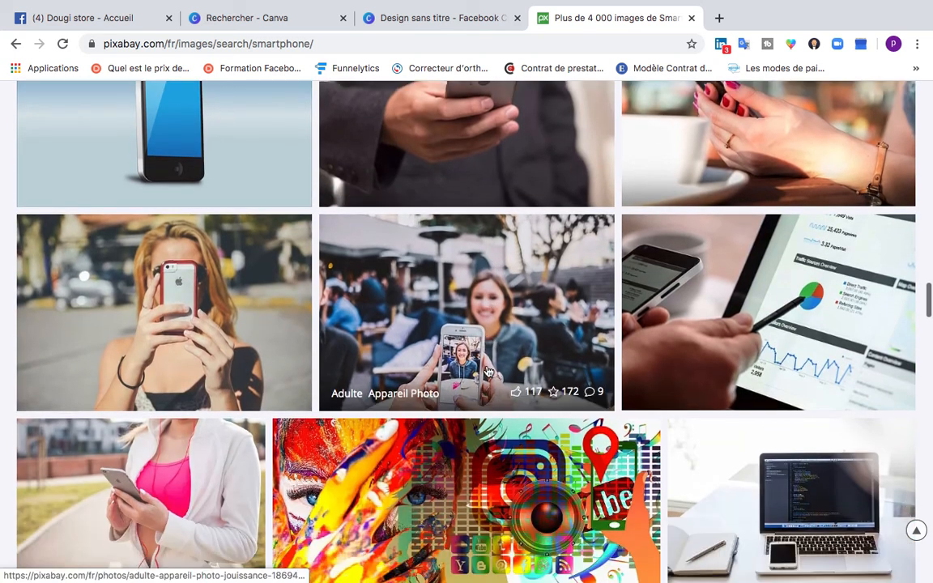
scroll(486, 371, down, 9)
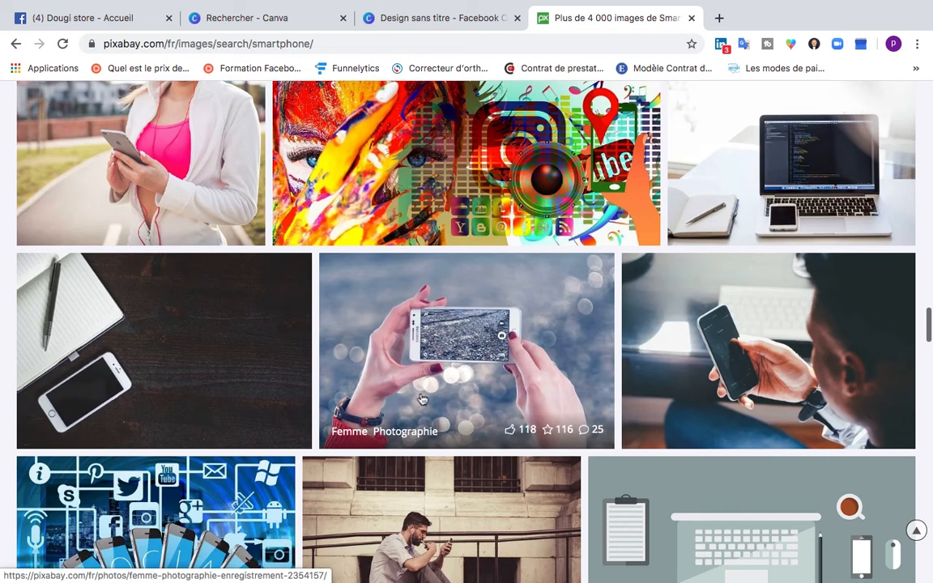
scroll(421, 399, down, 6)
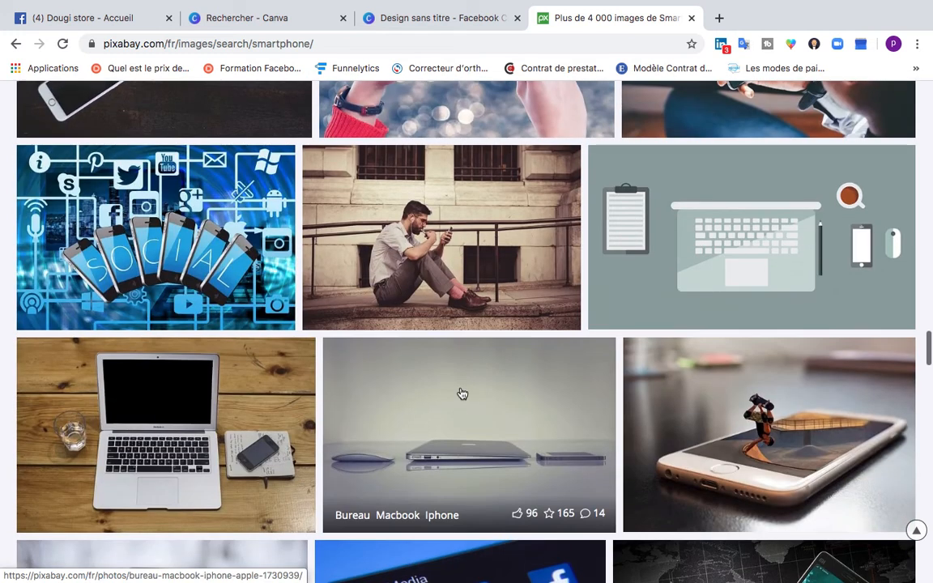
scroll(461, 394, down, 5)
scroll(461, 393, up, 1)
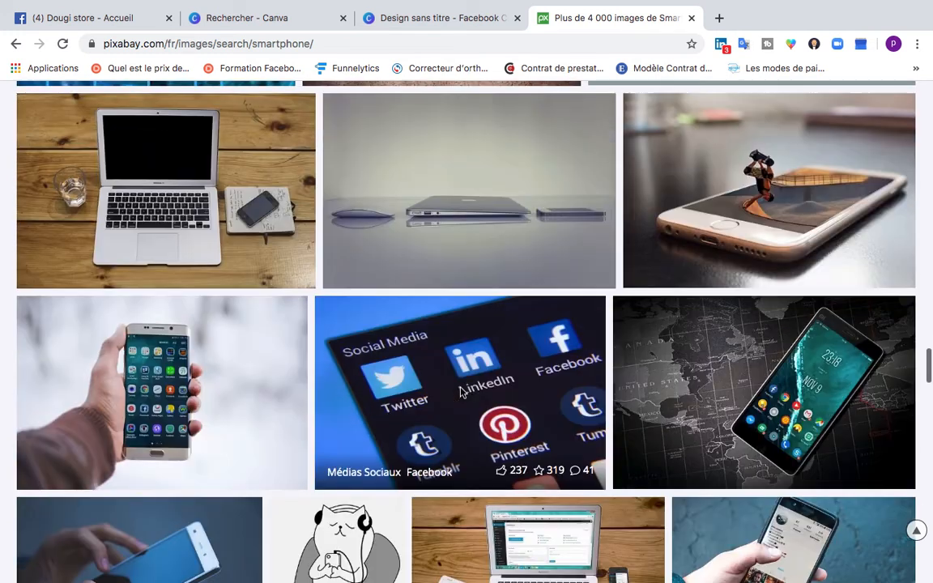
scroll(460, 392, up, 1)
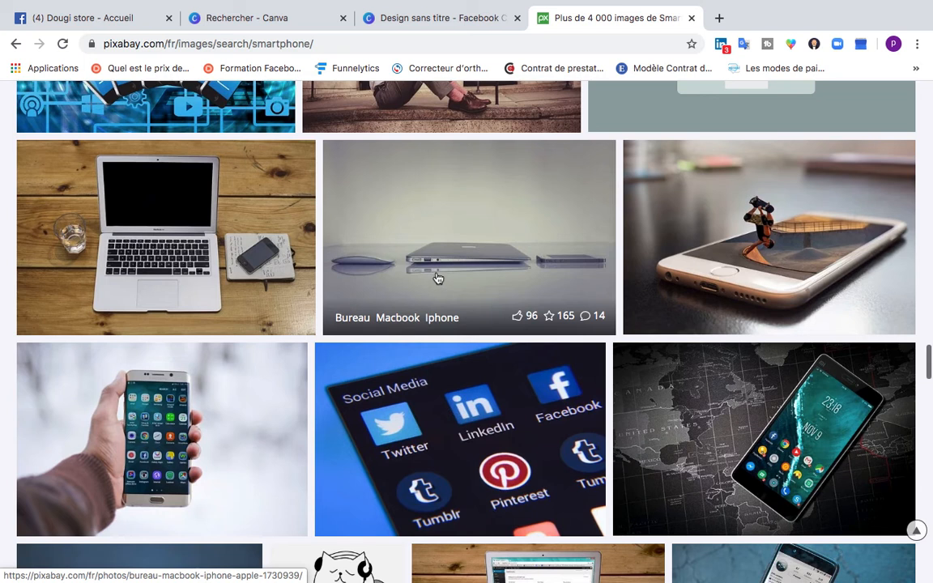
scroll(433, 414, down, 2)
scroll(435, 414, down, 1)
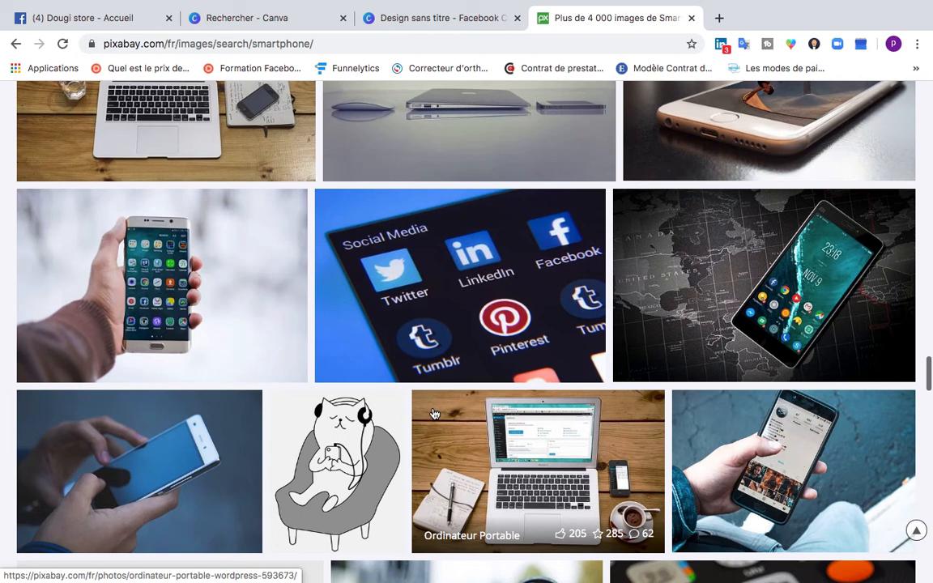
scroll(433, 414, down, 3)
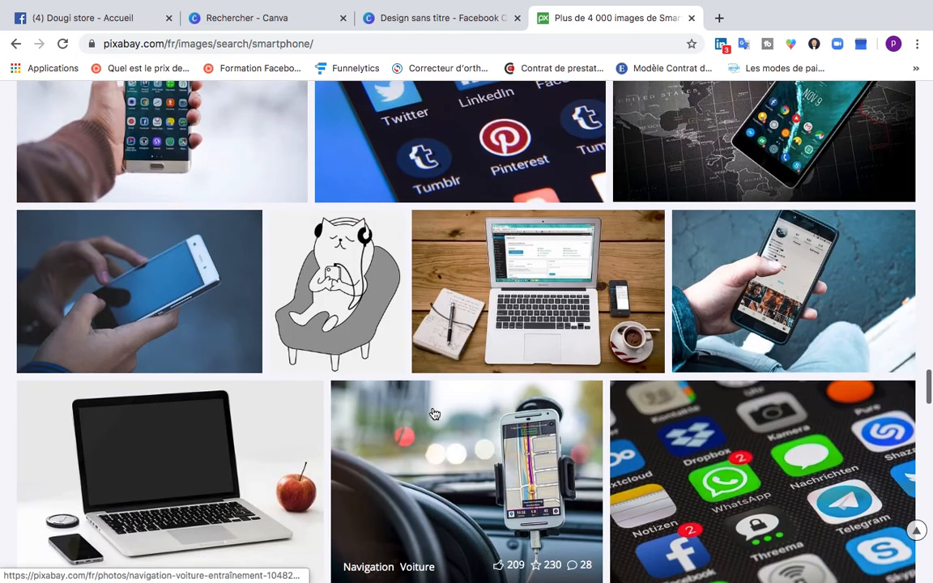
scroll(433, 414, down, 6)
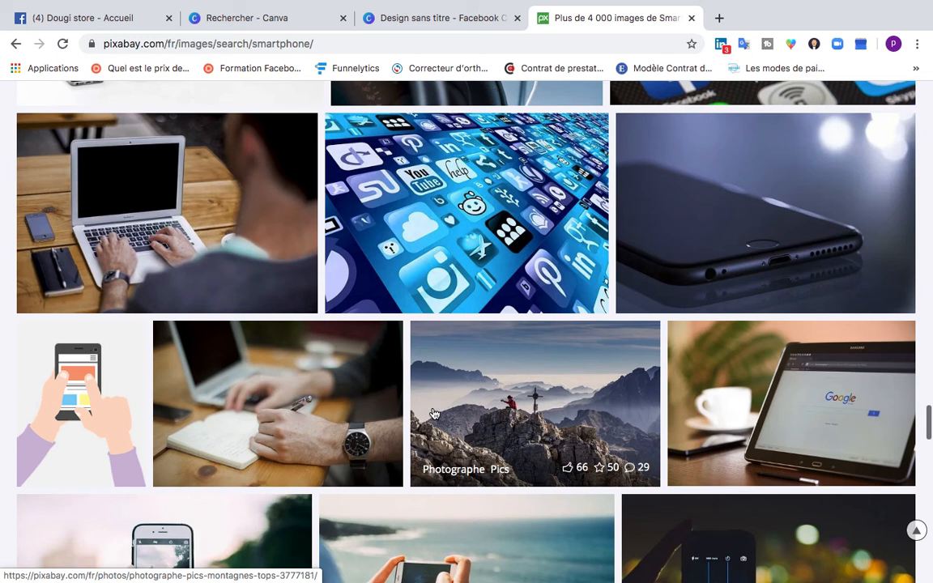
scroll(433, 414, down, 5)
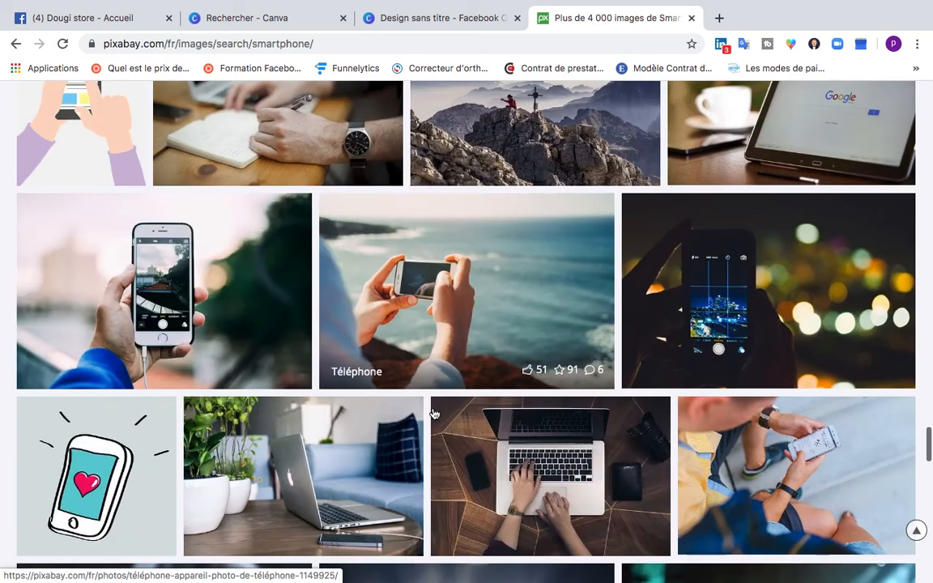
scroll(433, 413, down, 3)
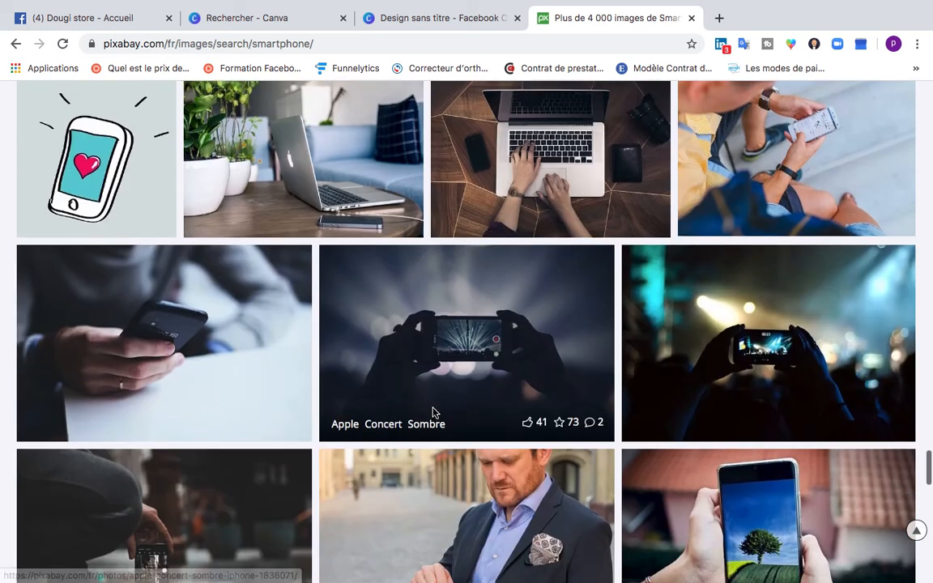
scroll(433, 414, down, 5)
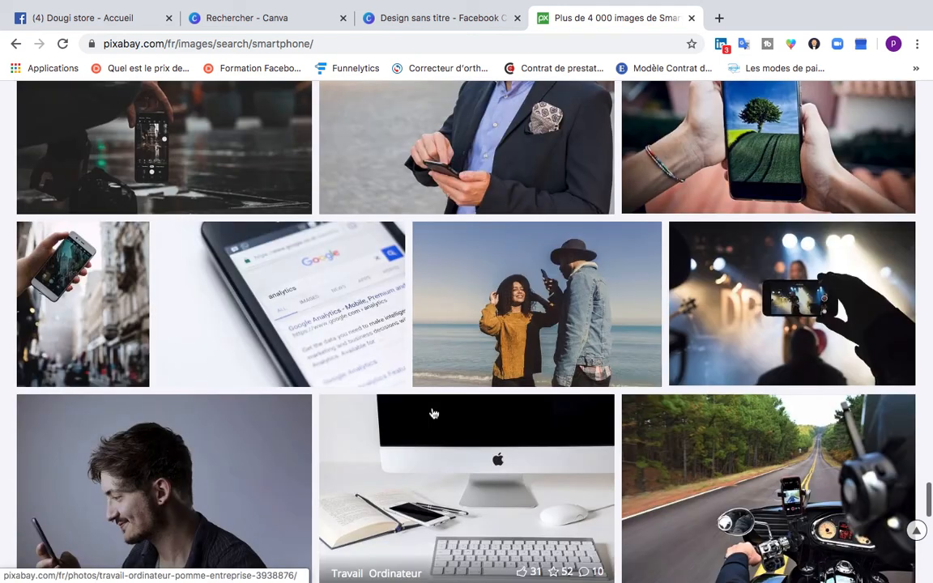
scroll(434, 413, up, 10)
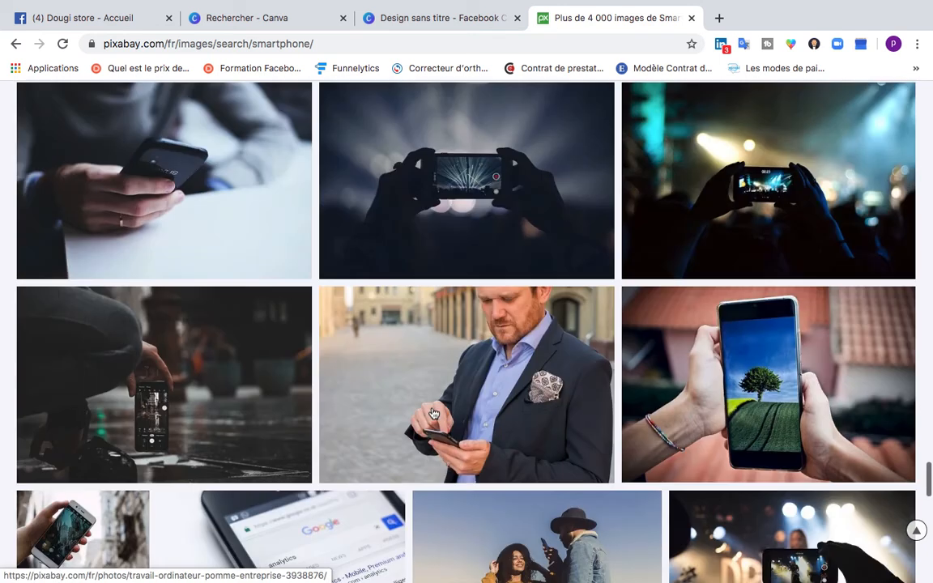
scroll(433, 413, up, 4)
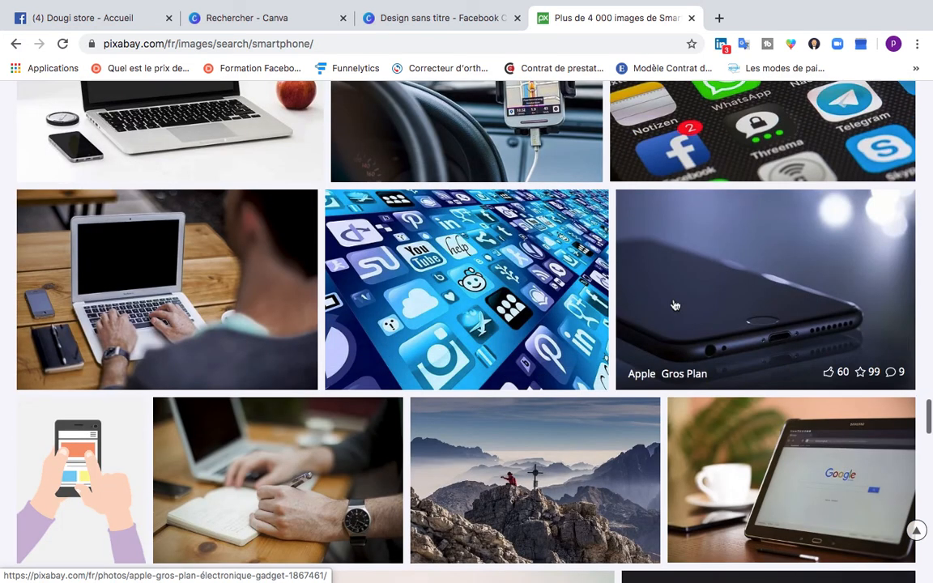
Open the dark close-up photo of the black iPhone and download it free as a 1280×854 JPG, passing the captcha check.
click(739, 292)
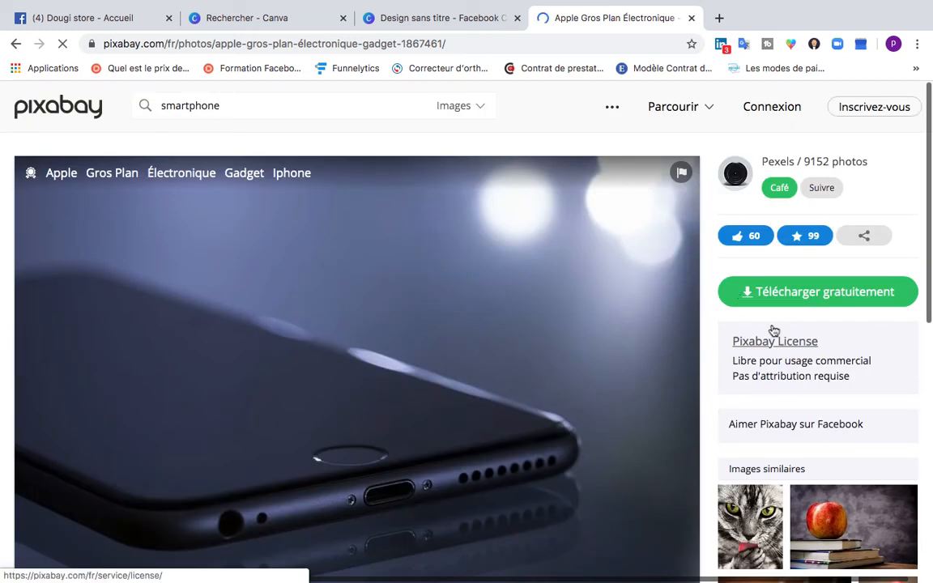
click(774, 301)
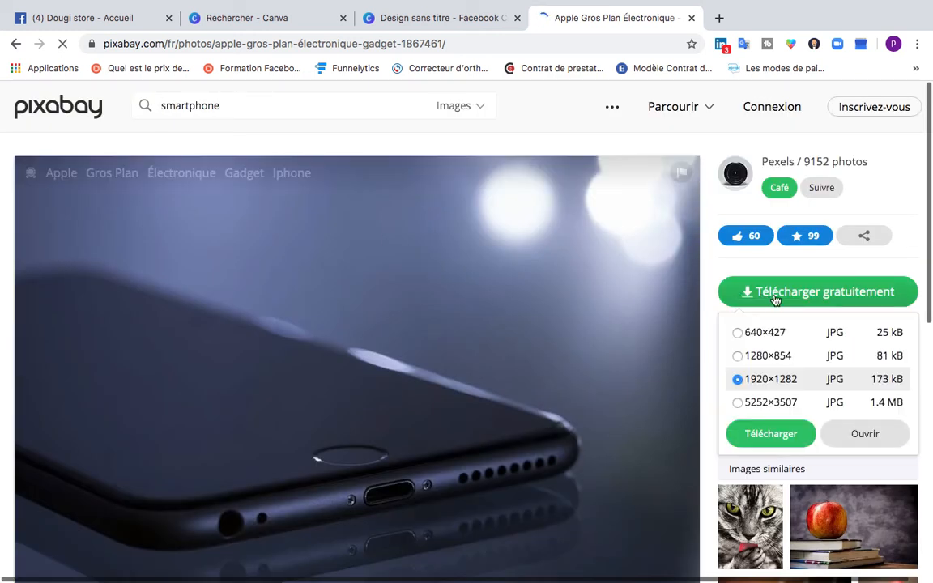
click(738, 356)
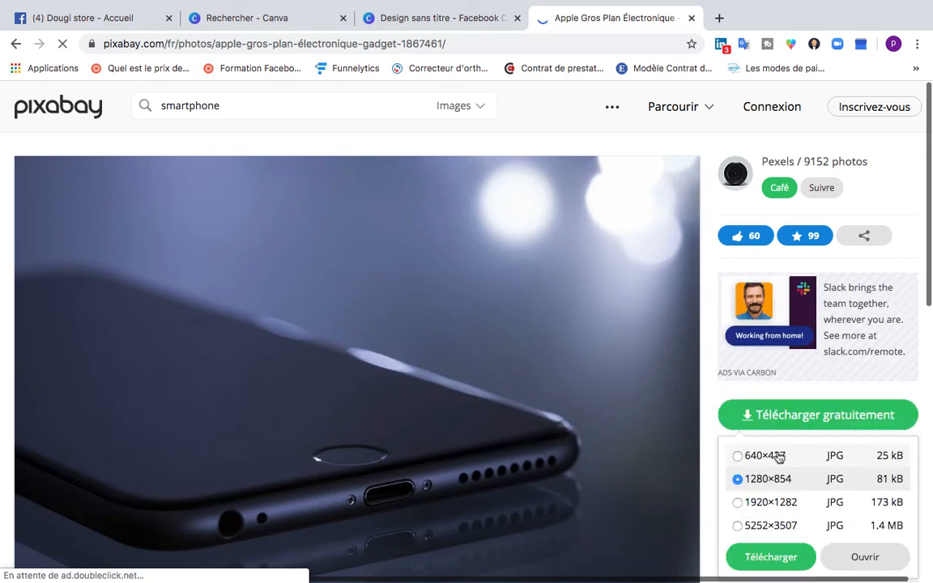
scroll(783, 495, down, 3)
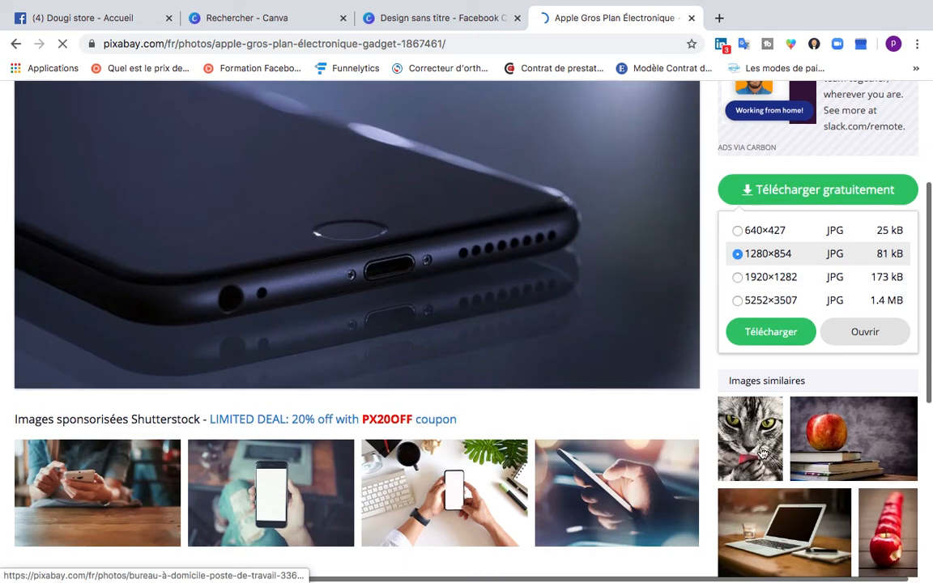
click(751, 340)
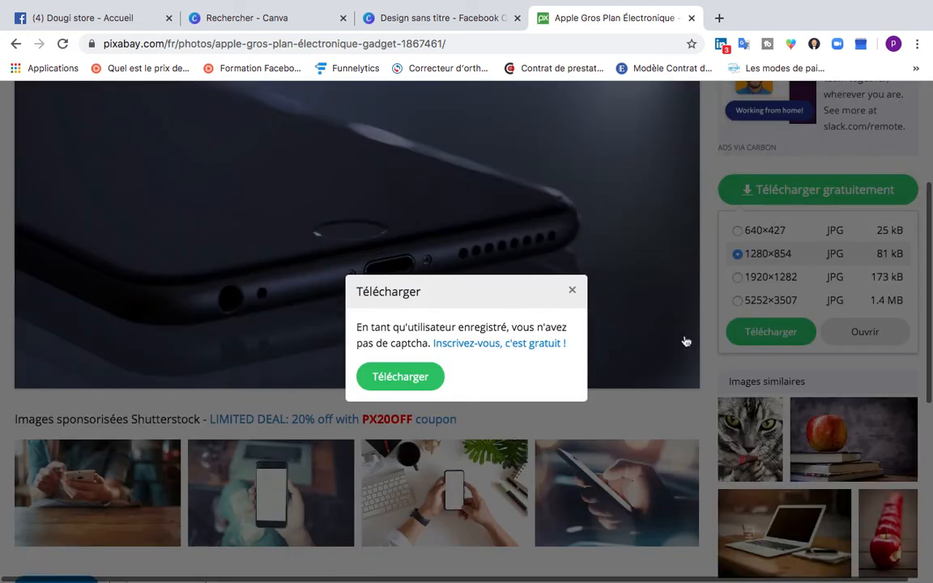
click(402, 386)
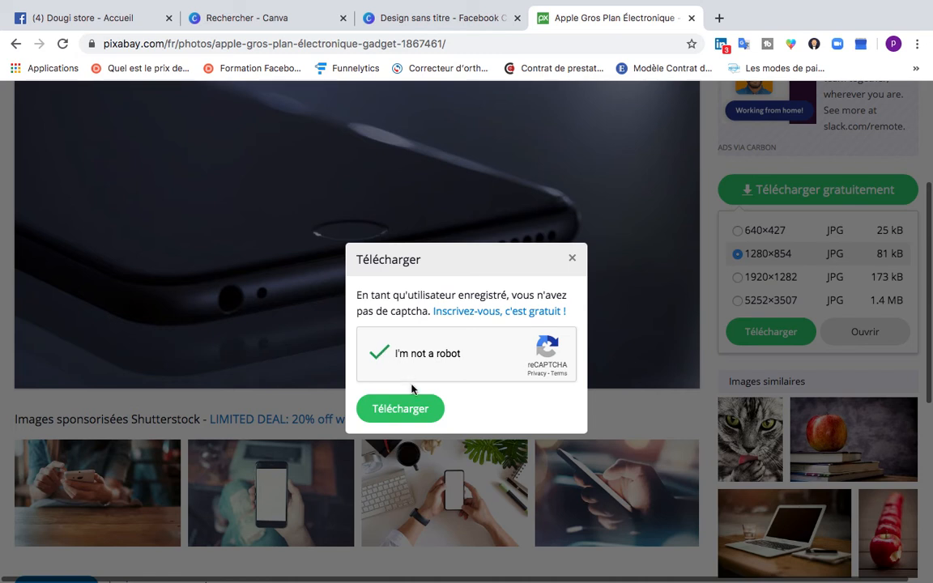
click(391, 409)
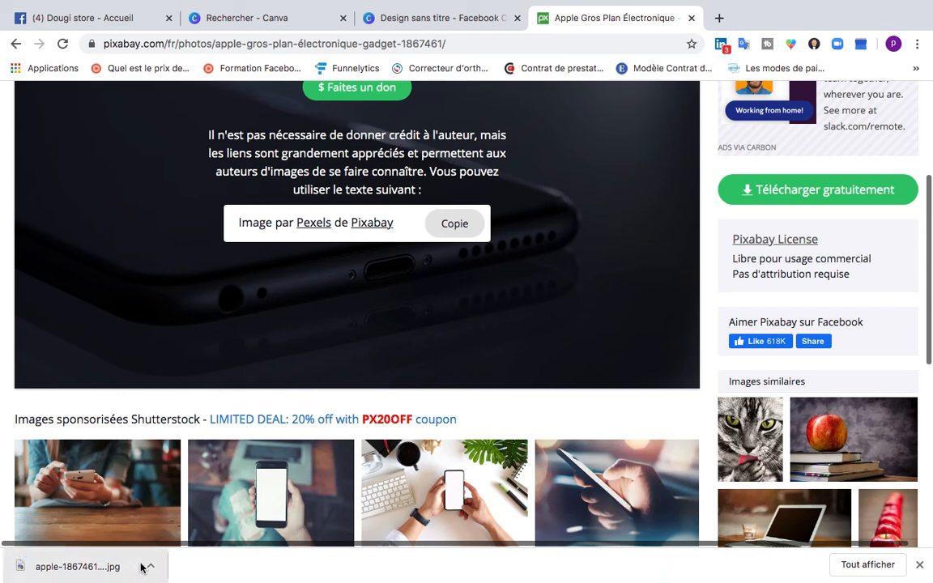
Switch back to the blank Facebook cover design in Canva and show the uploaded images.
click(412, 21)
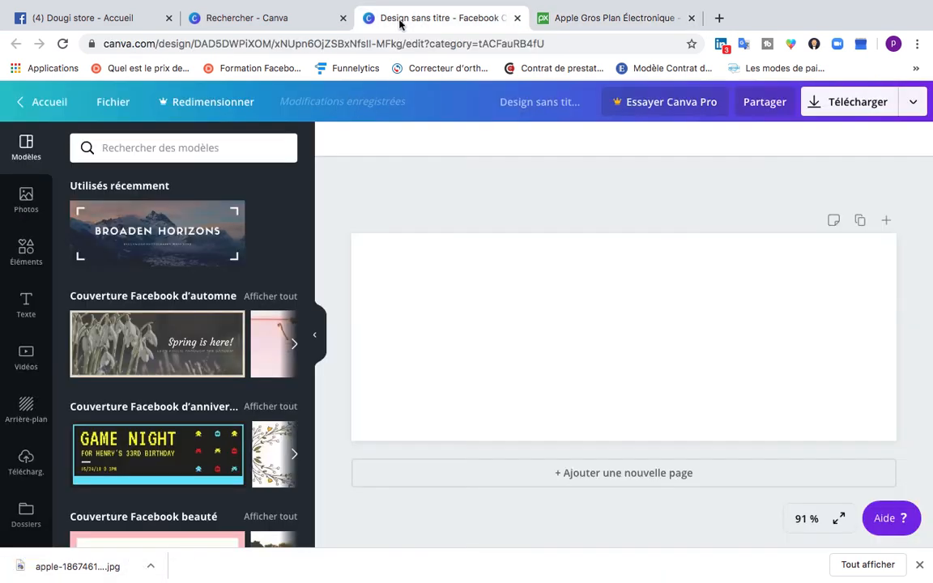
click(281, 25)
click(418, 20)
click(22, 468)
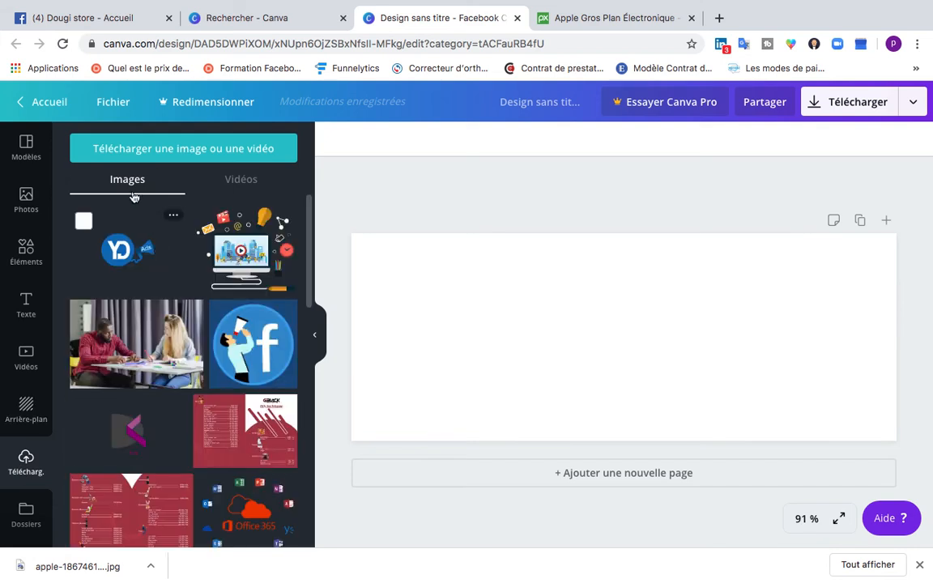
Upload the image apple-1867461_1280.jpg from the Téléchargements folder to the design's uploaded images.
click(156, 152)
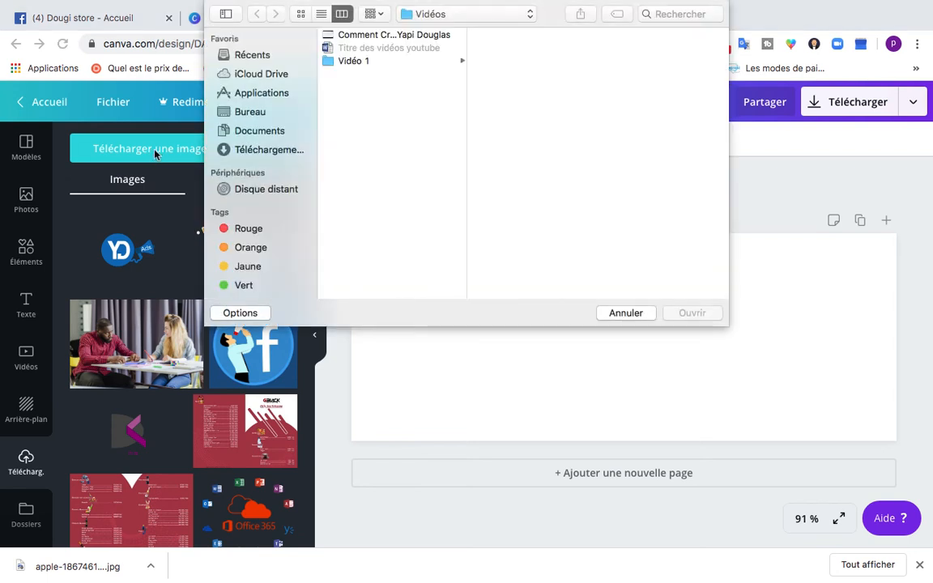
click(266, 150)
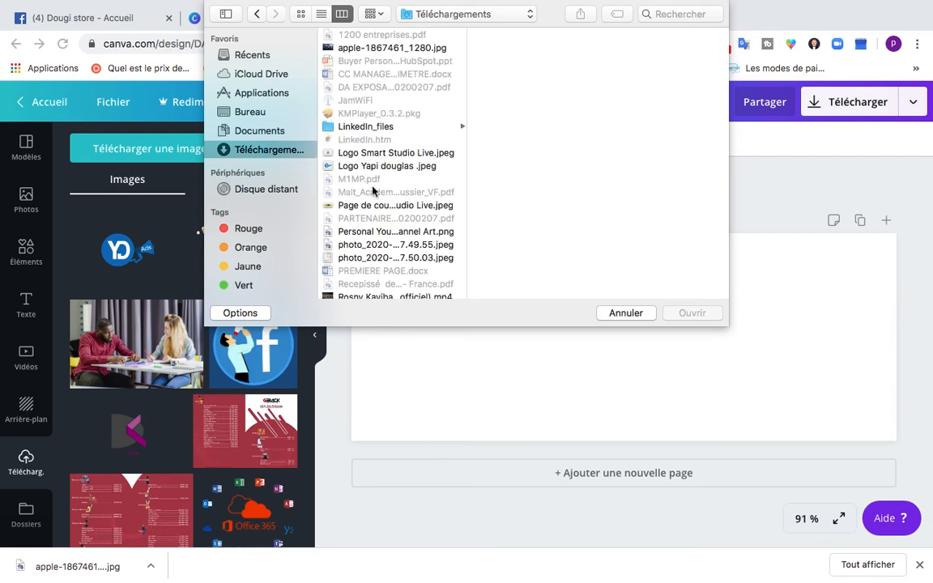
scroll(395, 199, down, 1)
scroll(393, 198, down, 5)
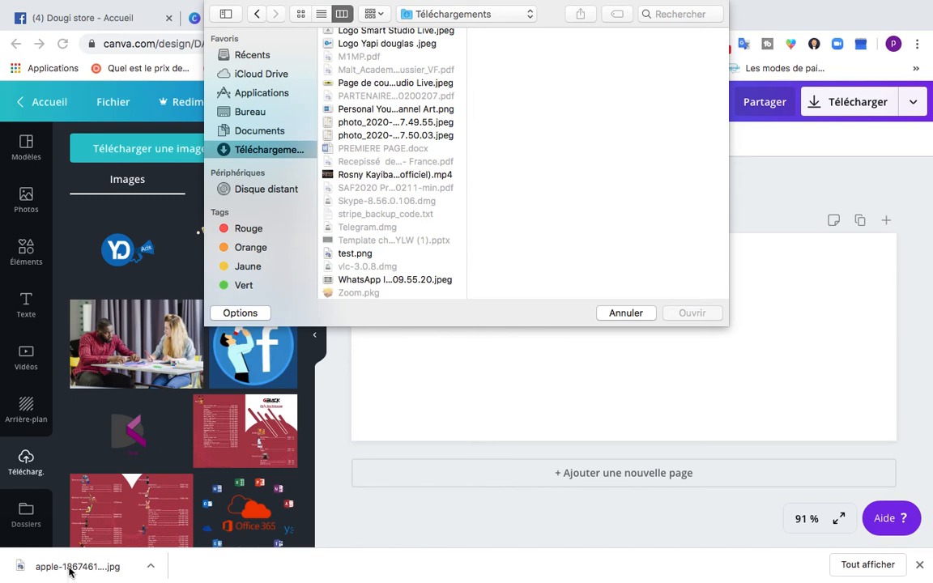
scroll(380, 211, up, 3)
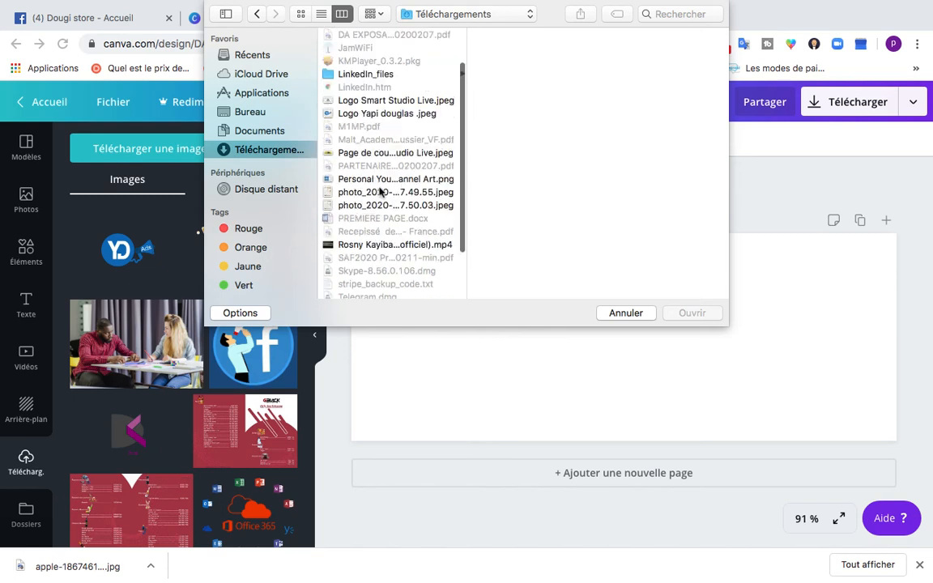
scroll(379, 191, up, 2)
click(348, 50)
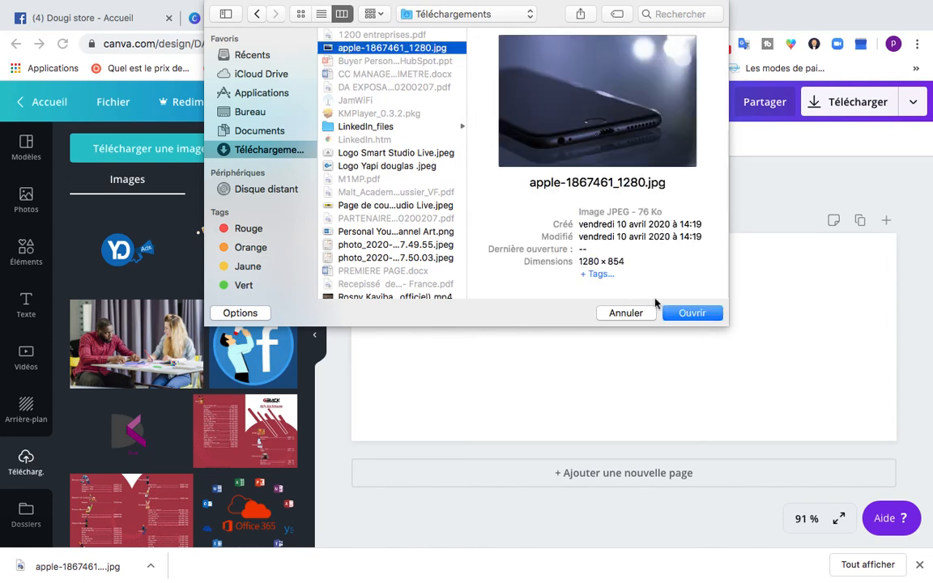
click(691, 314)
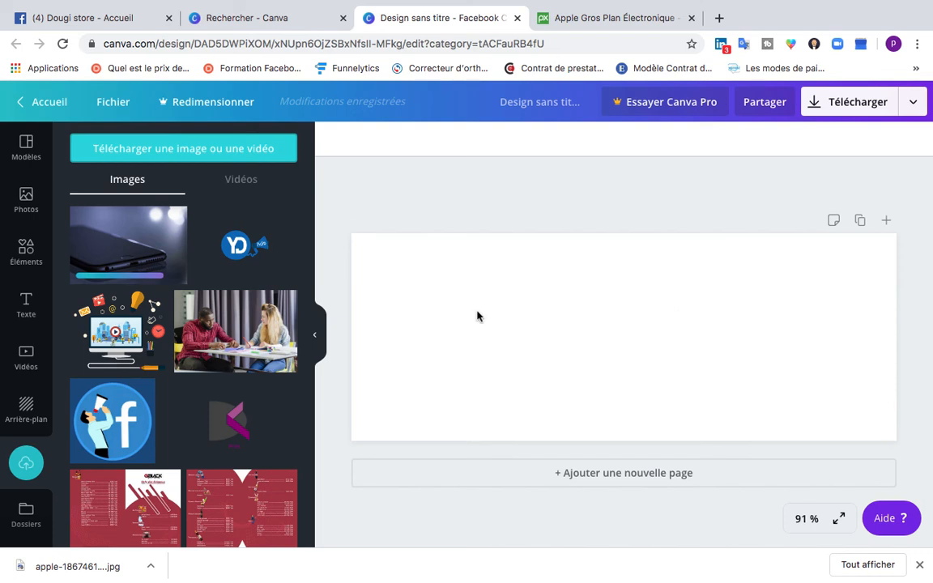
Add the uploaded phone photo to the cover, align it to the upper-left corner and enlarge it to about two thirds of the cover's width.
click(132, 251)
drag(601, 326, 422, 285)
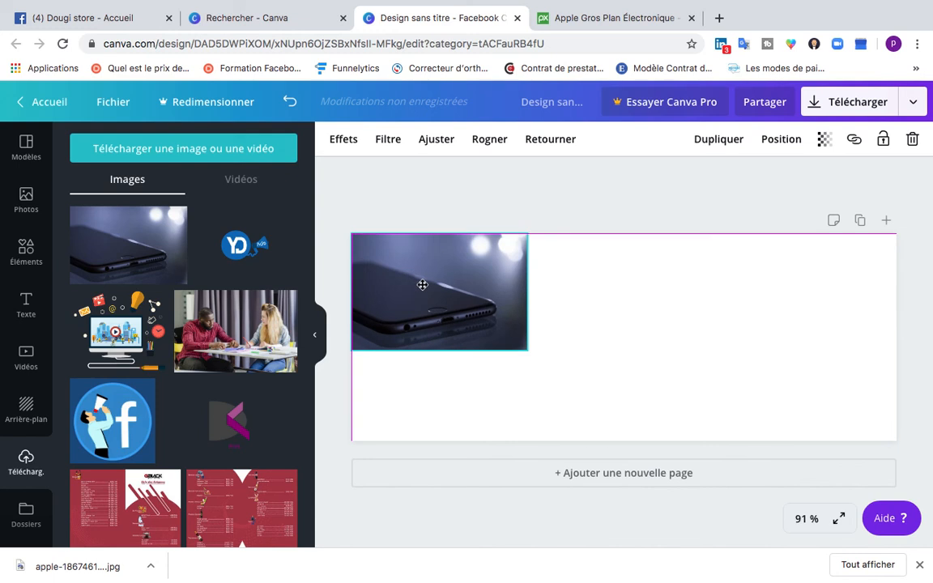
drag(527, 351, 757, 415)
Try to stretch only the photo's right side to the cover's right edge, and undo the stretch.
drag(737, 362, 899, 366)
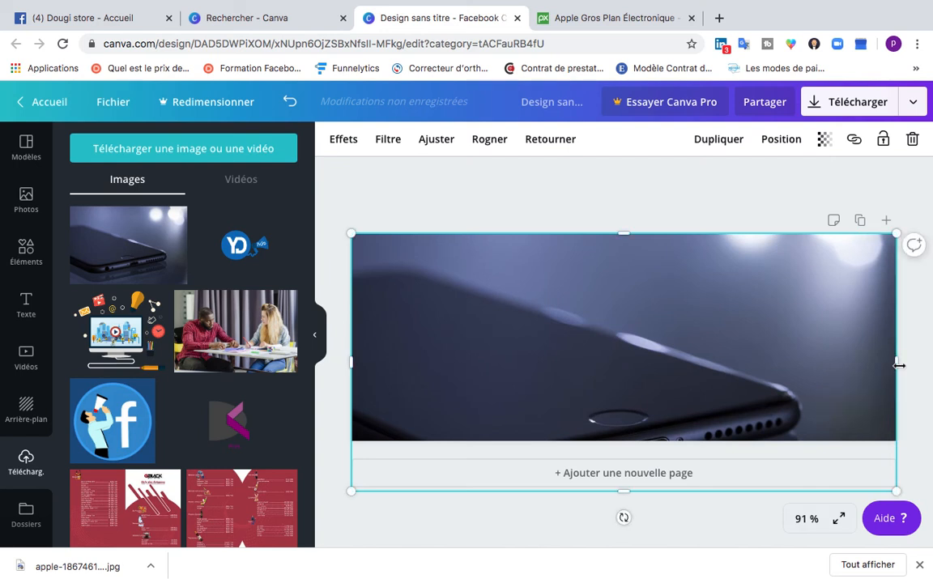
key(super+z)
key(super+z)
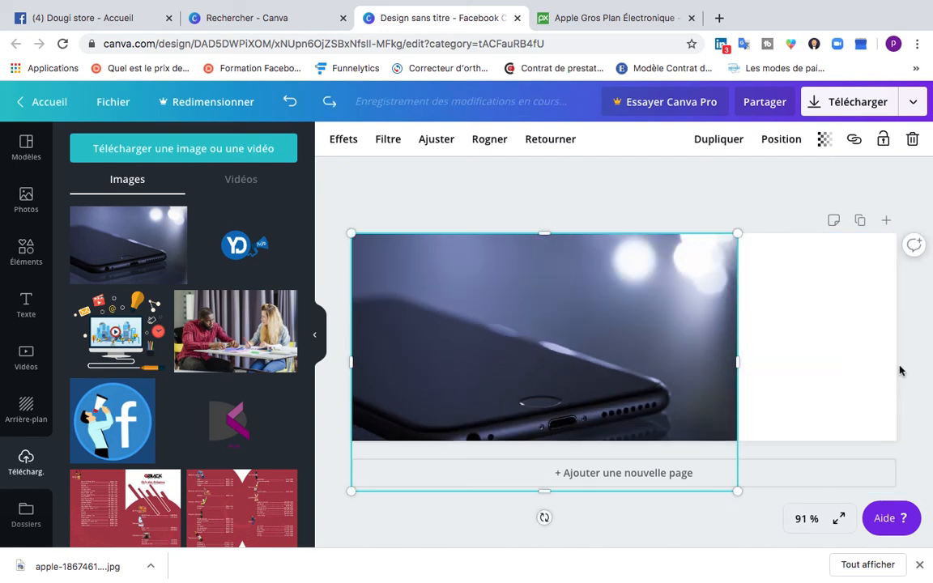
Enlarge the photo proportionally to nearly the cover's full width and move it up so the phone's port and speaker holes are in view.
drag(740, 491, 843, 540)
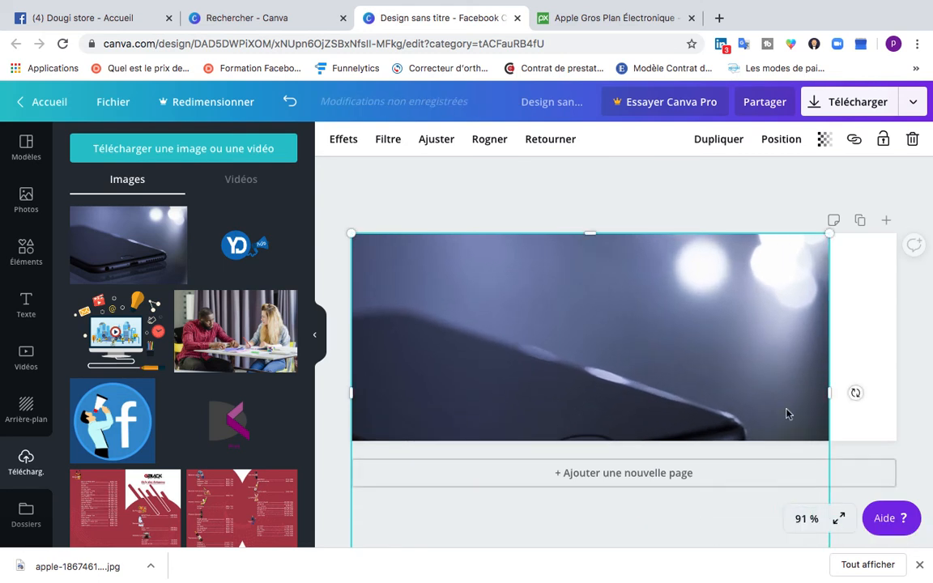
drag(765, 358, 760, 323)
drag(760, 317, 762, 317)
drag(767, 352, 762, 335)
drag(820, 468, 885, 534)
drag(799, 405, 793, 381)
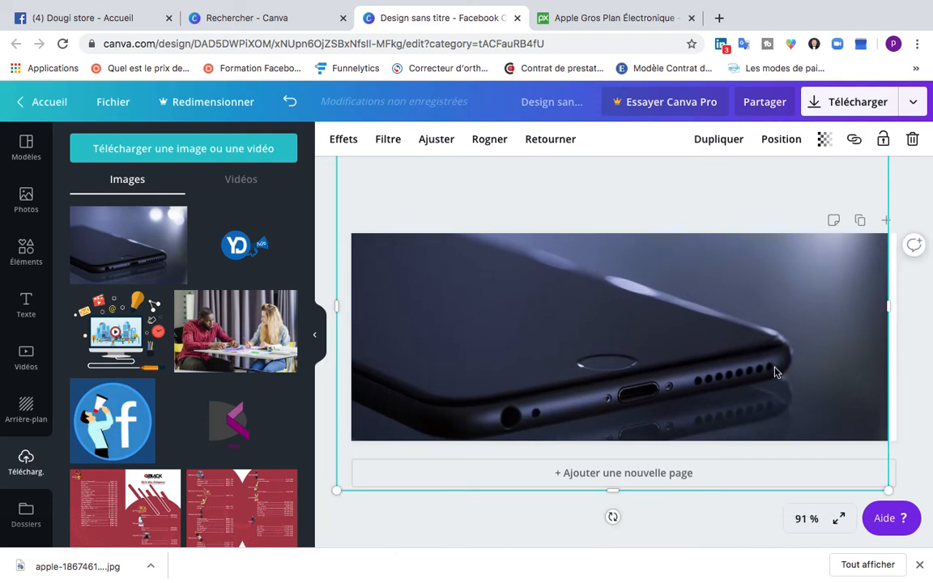
Enlarge the photo slightly to close the gap at the cover's right edge, and align it with that edge.
click(912, 362)
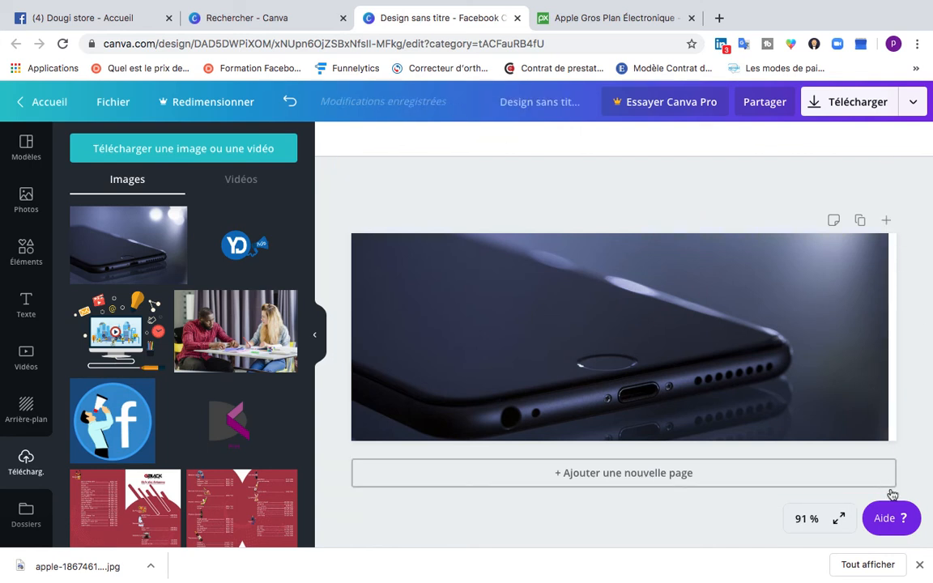
click(861, 402)
drag(888, 489, 899, 496)
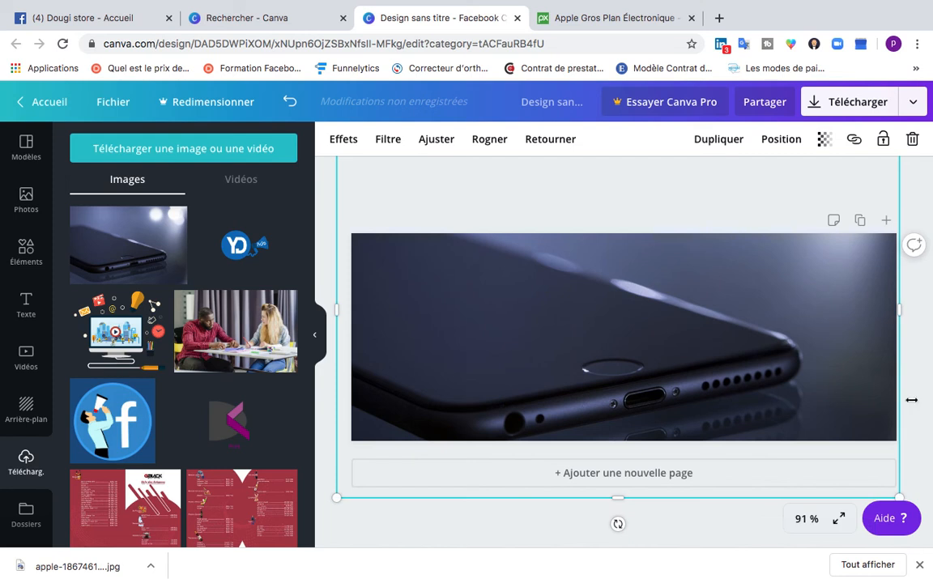
drag(814, 359, 813, 365)
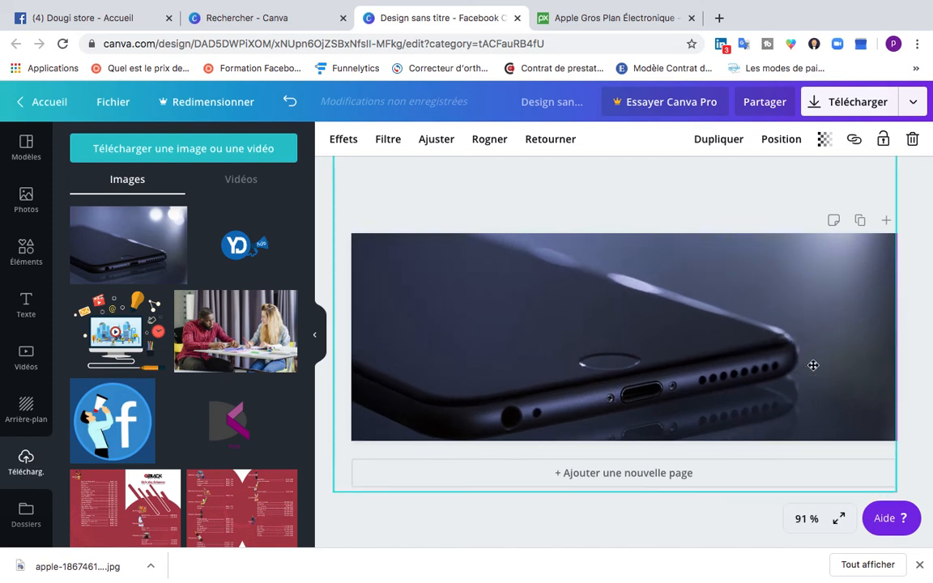
click(920, 393)
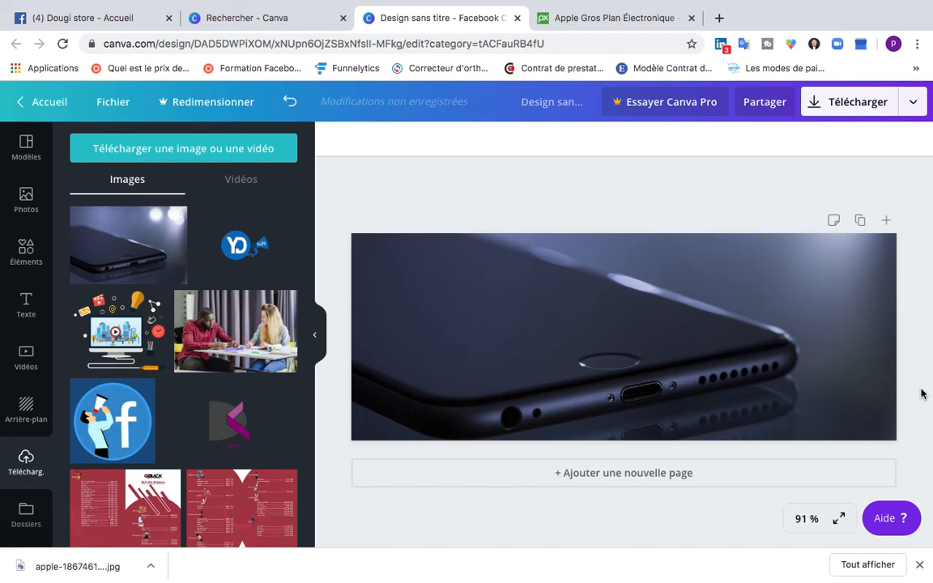
Add a title text to the cover reading "Acceder à l'univert du".
click(26, 306)
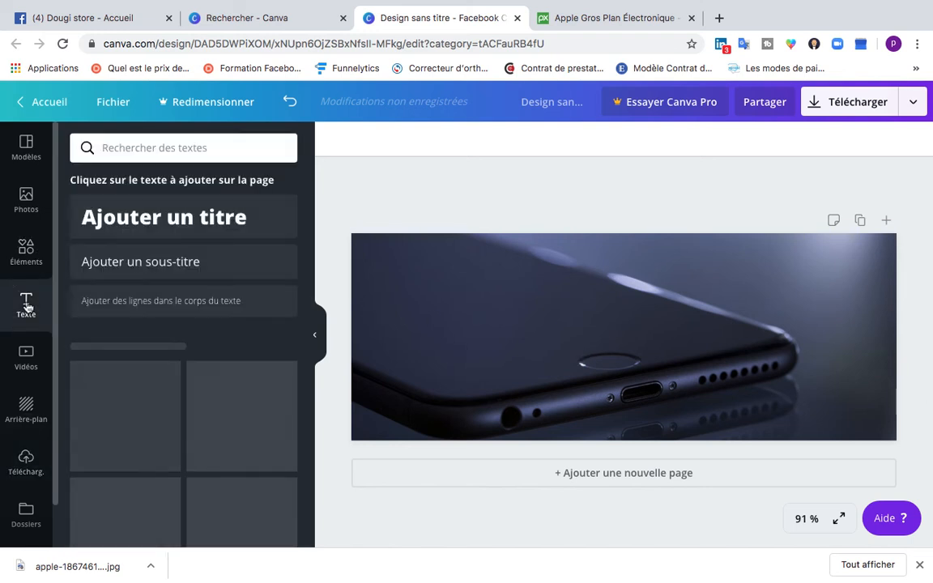
click(166, 219)
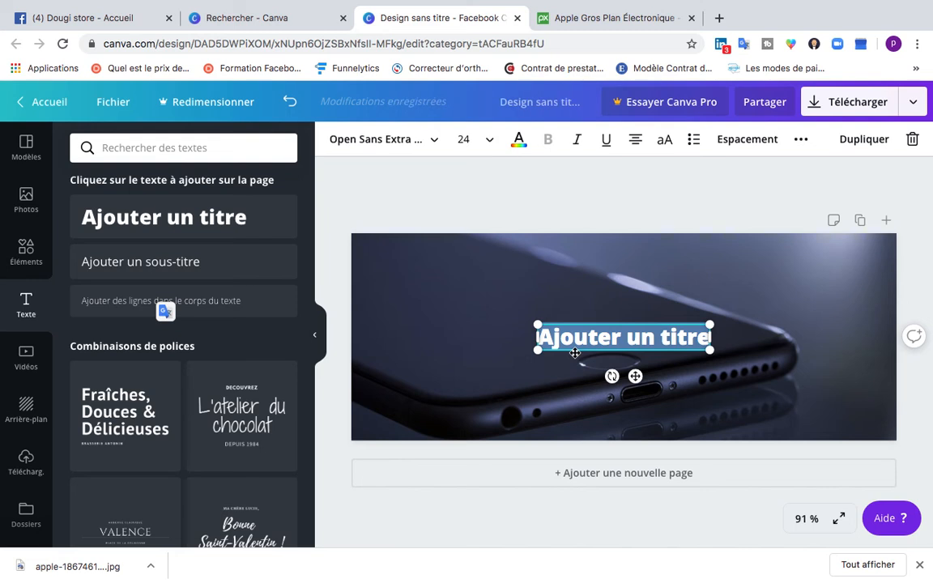
text(A)
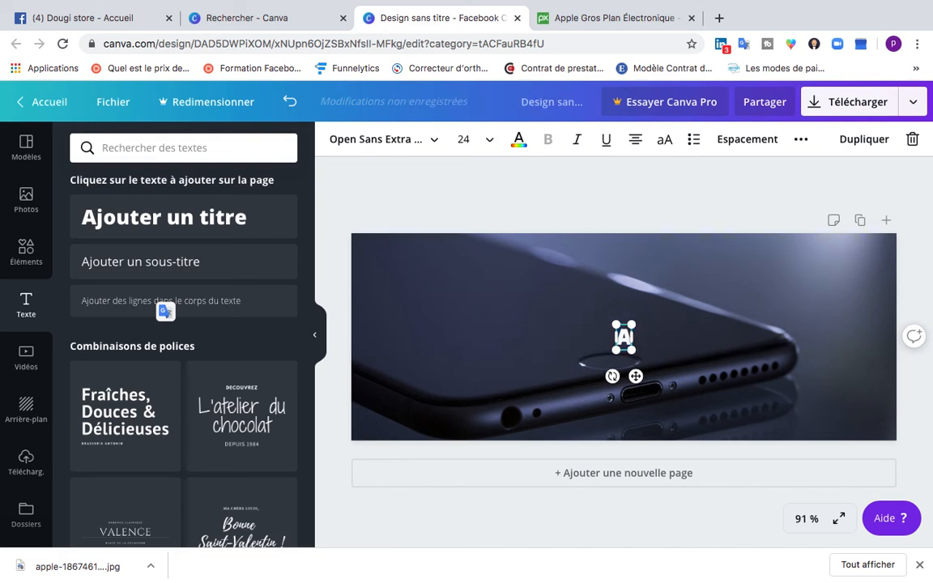
text(cceder)
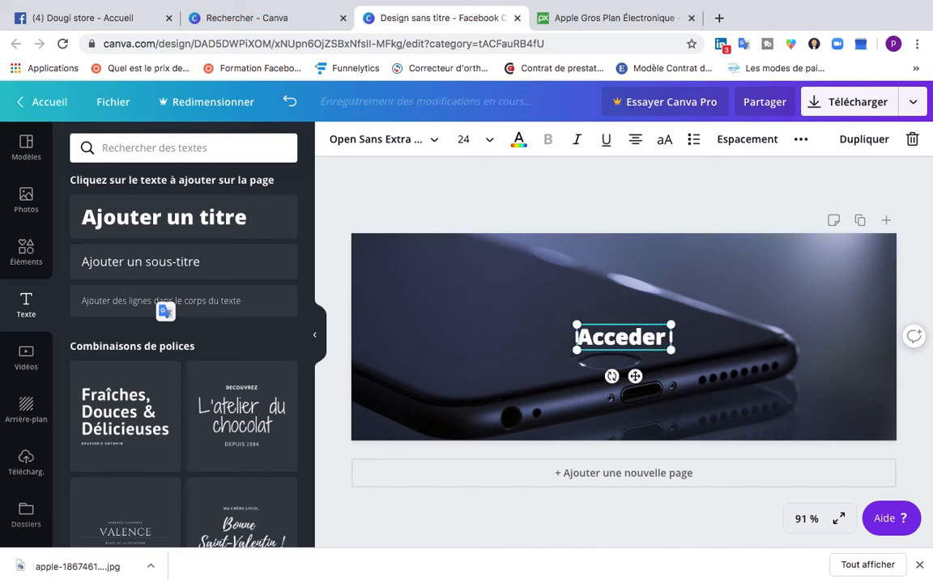
text( à l'uni)
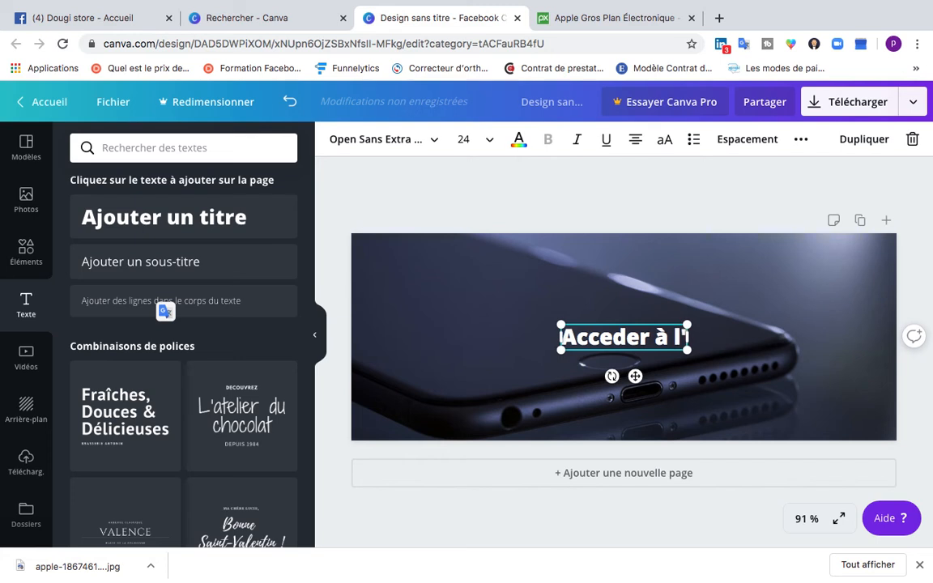
text(ve)
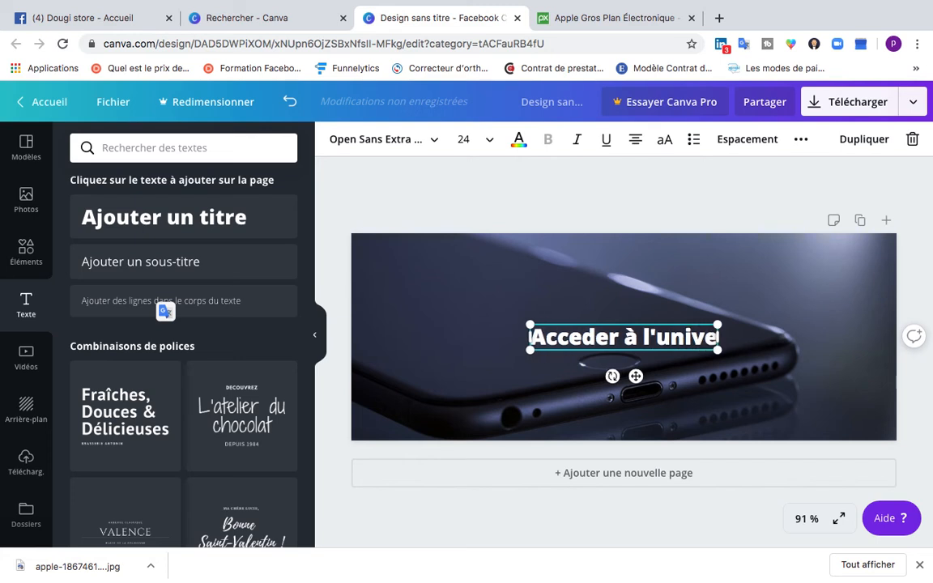
text(rt du )
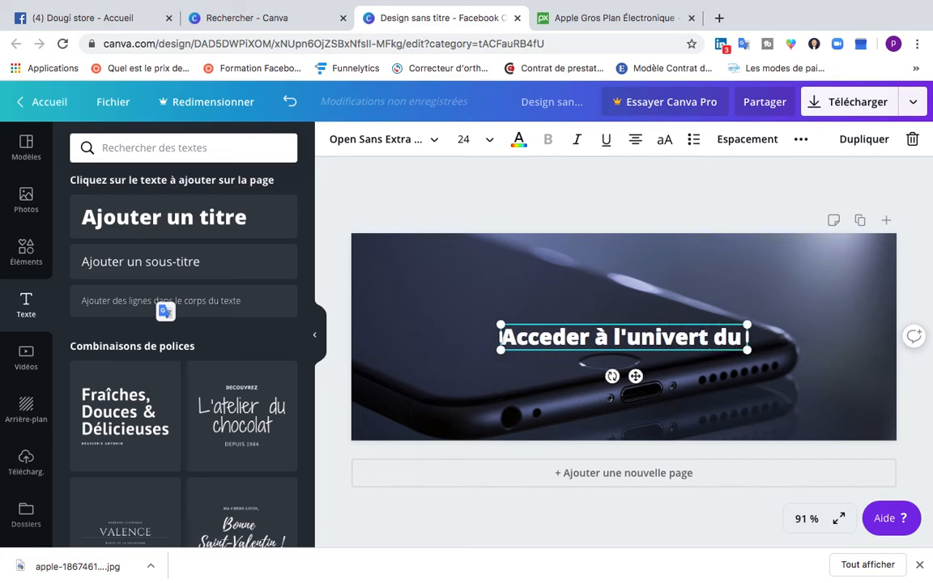
text(mart)
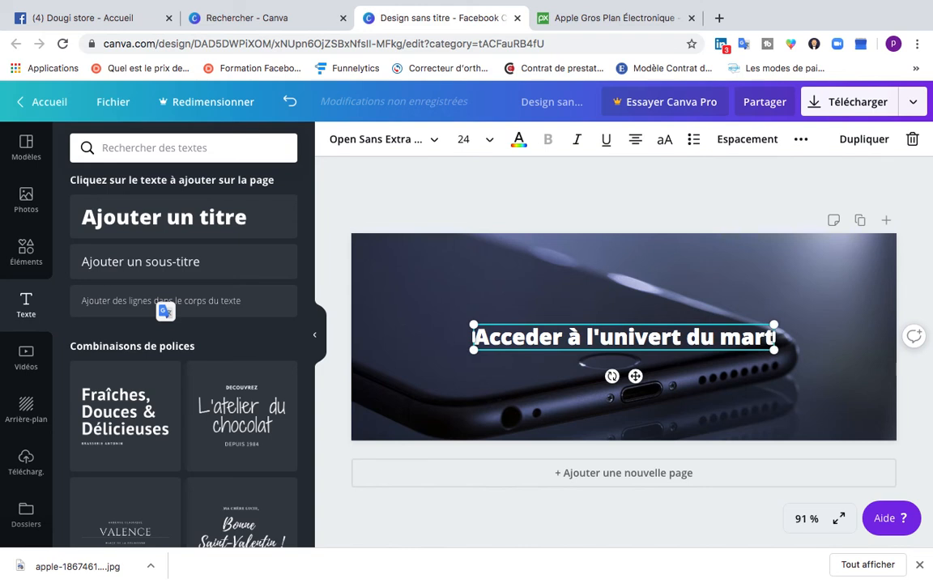
key(BackSpace)
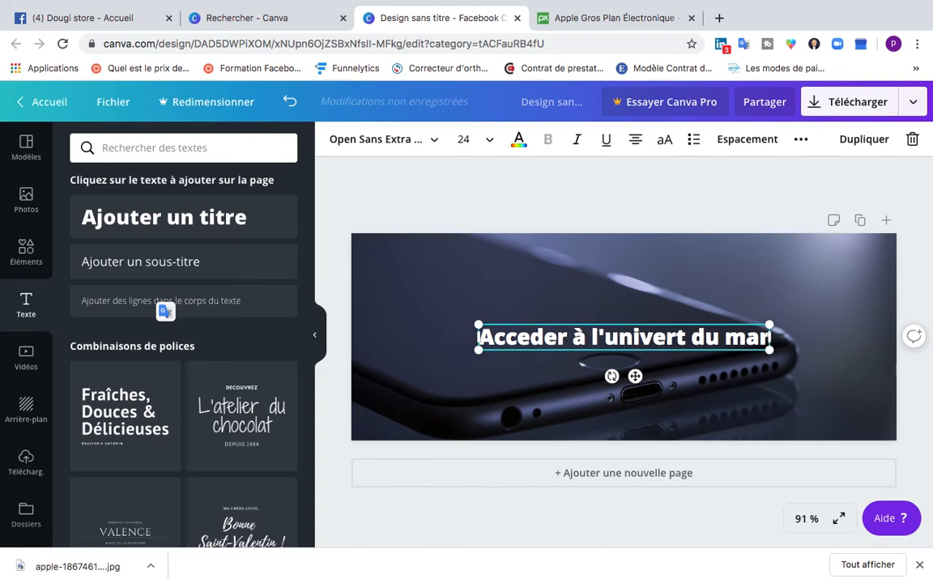
key(BackSpace)
key(BackSpace)
key(BackSpace)
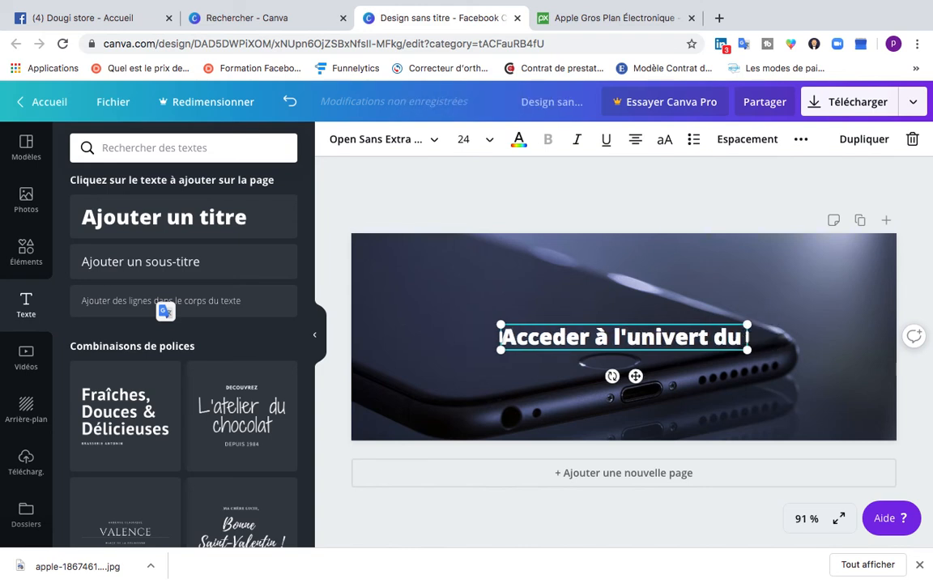
text(mart)
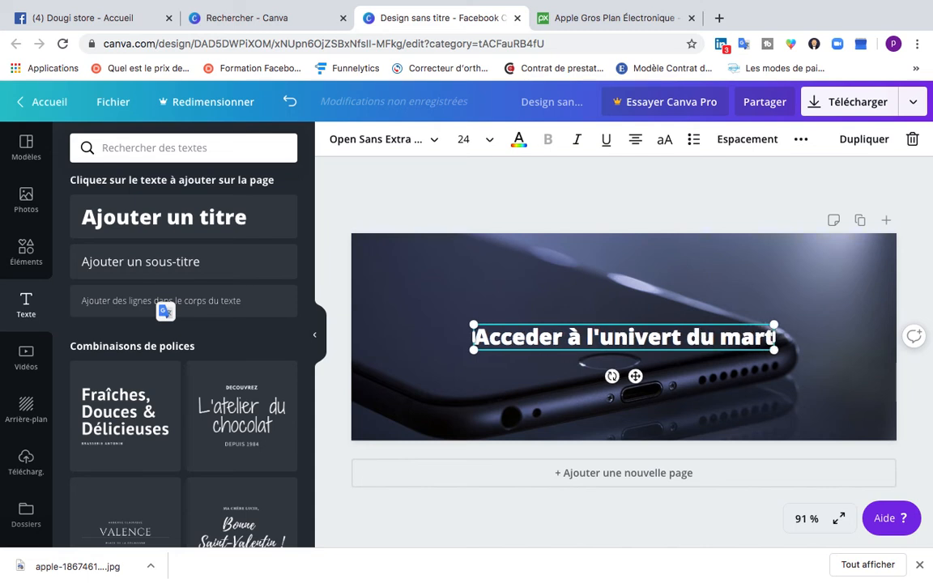
key(BackSpace)
key(BackSpace)
key(BackSpace)
key(BackSpace)
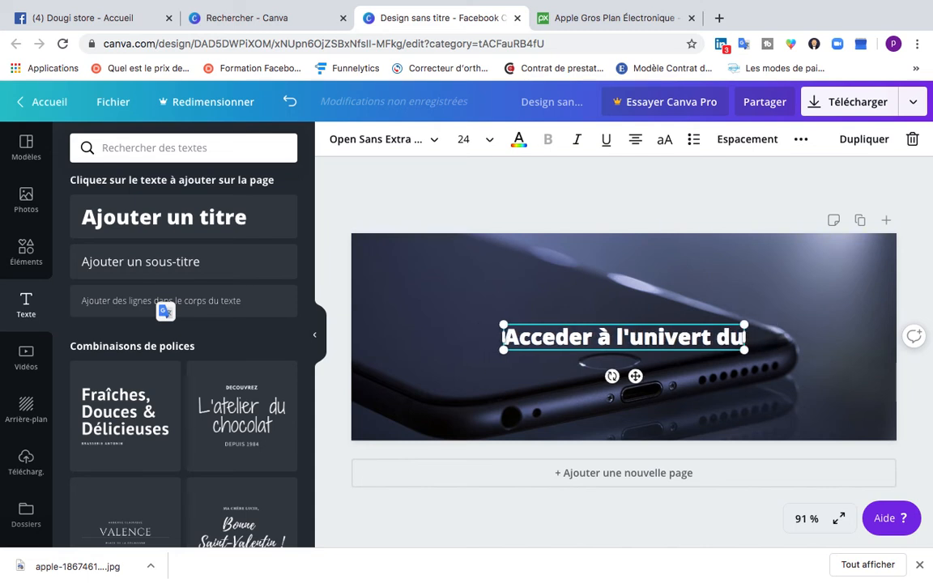
Complete the title with the words "Smart Phone", capitalising both words.
text(smarty)
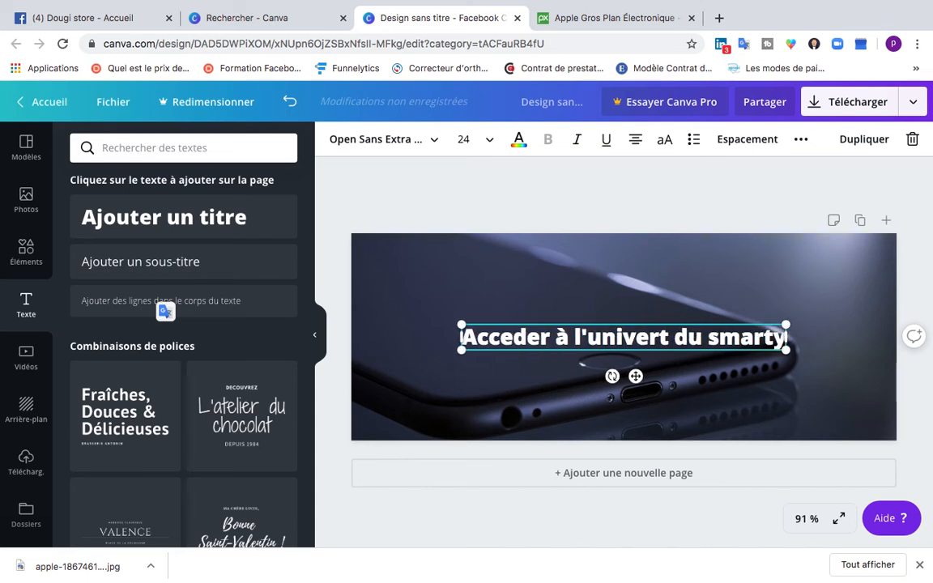
key(BackSpace)
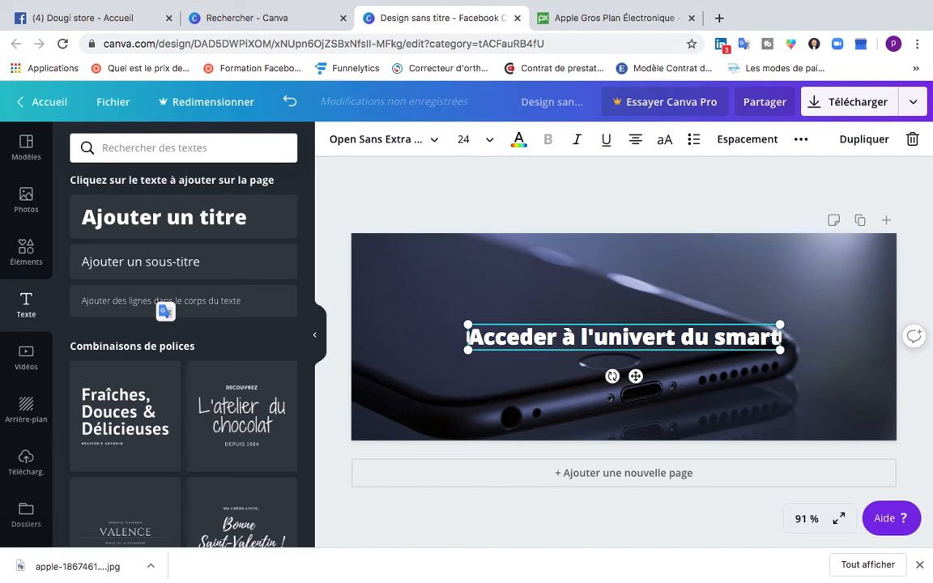
text(Phone)
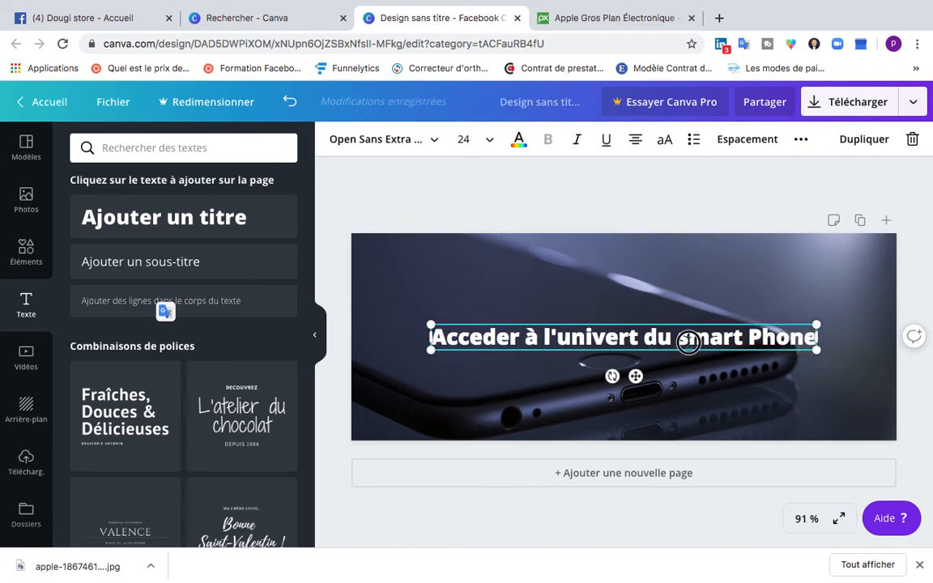
key(BackSpace)
text(S)
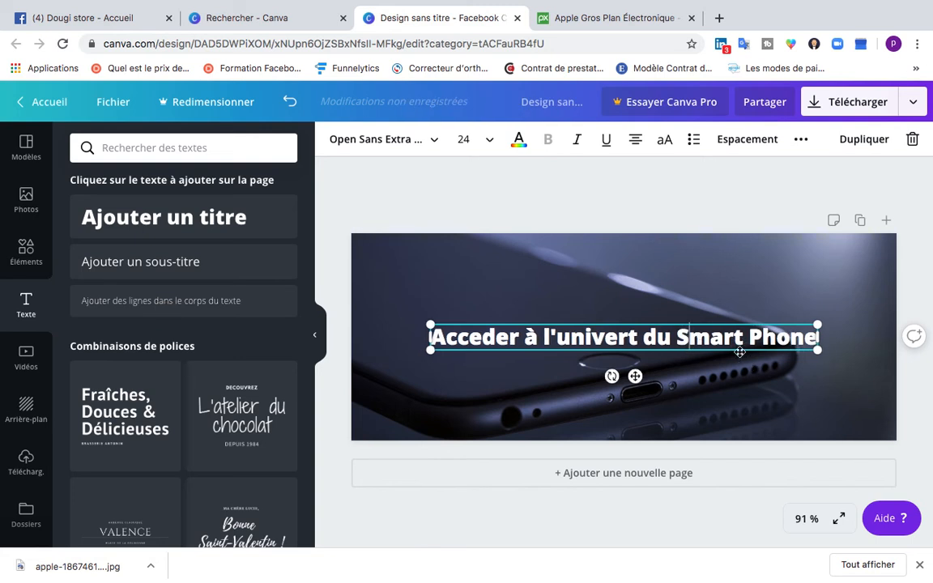
click(550, 256)
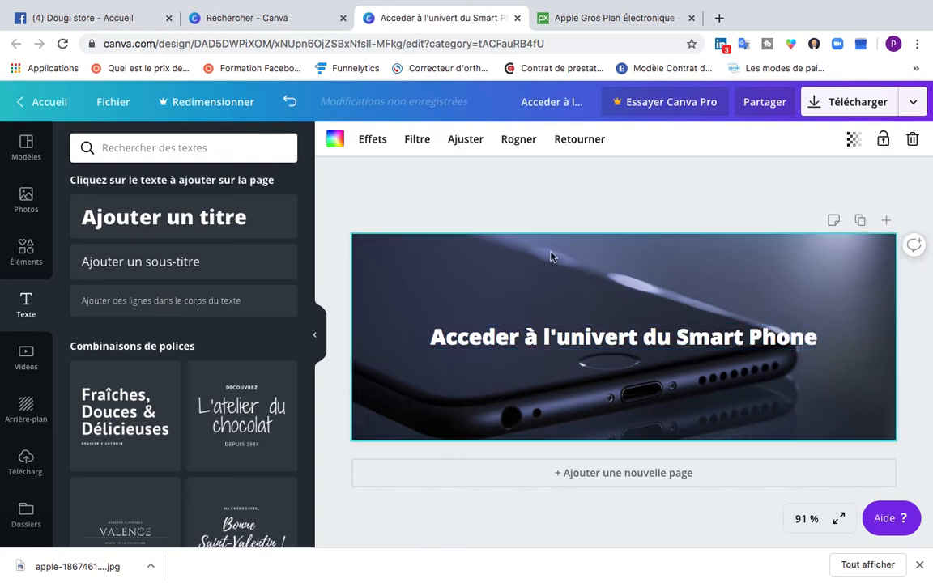
Set the title's font to Abhaya Libre Regular.
click(541, 343)
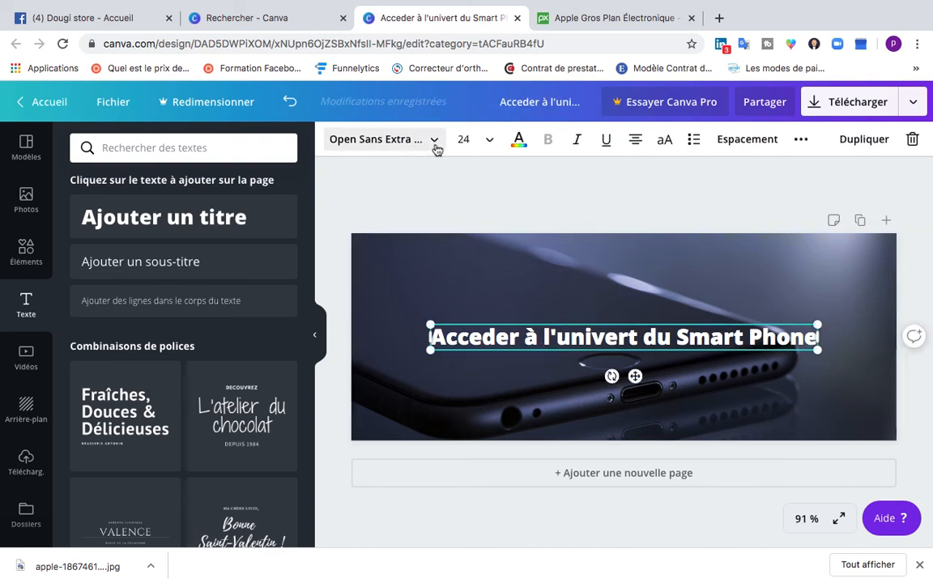
click(437, 150)
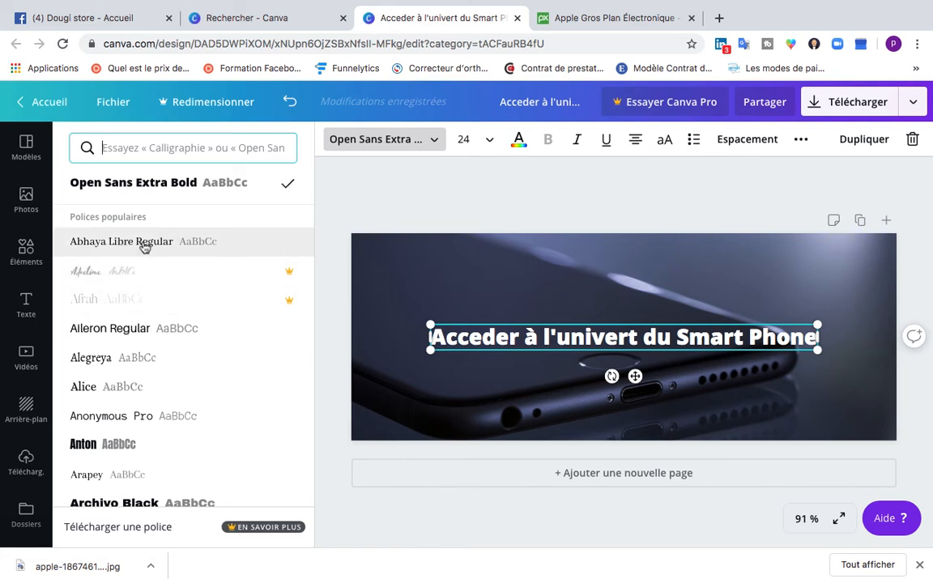
click(145, 247)
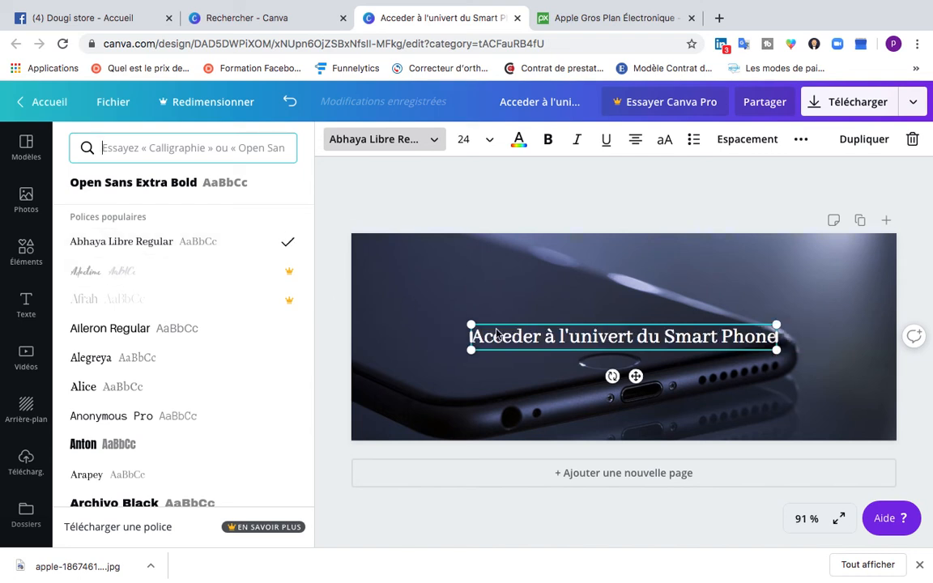
Set the title's font size to 36 and move the title higher on the cover, above the phone's home button.
click(490, 143)
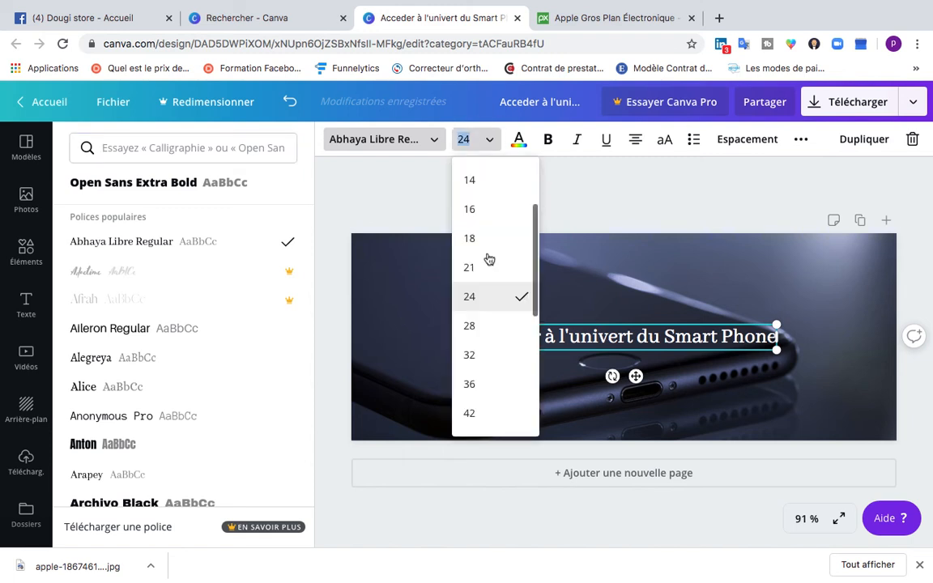
click(469, 385)
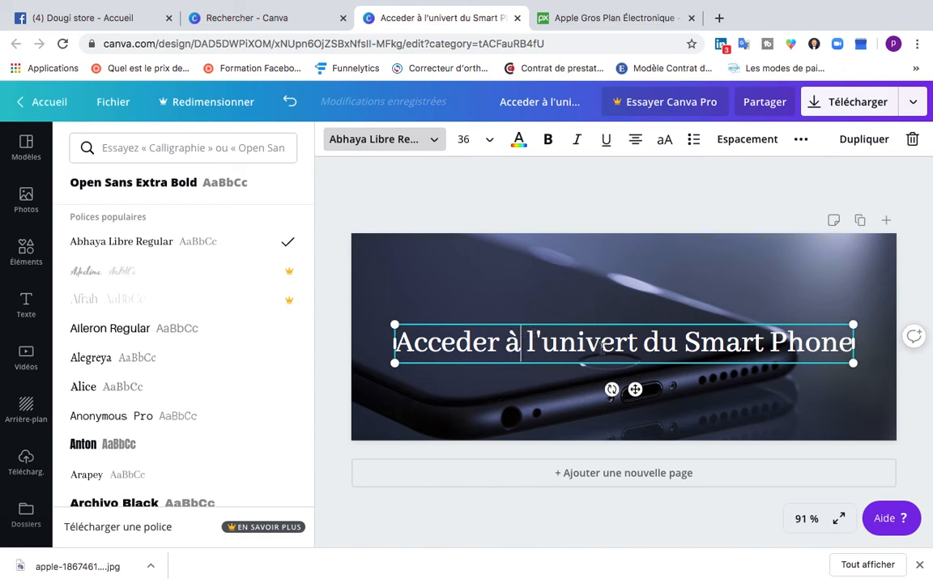
drag(714, 340, 714, 322)
Try light blue and then turquoise from the default colours as the title's text colour.
click(519, 141)
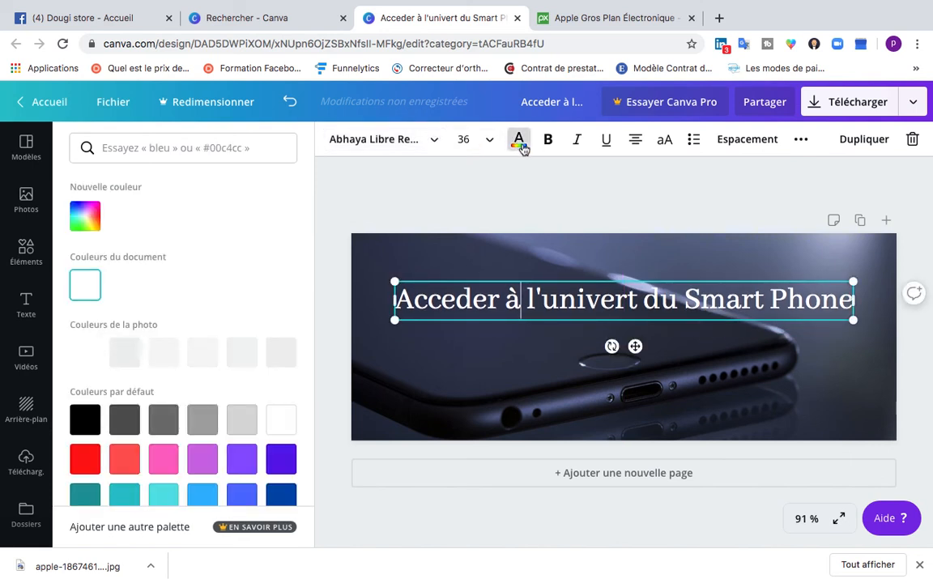
scroll(208, 454, down, 2)
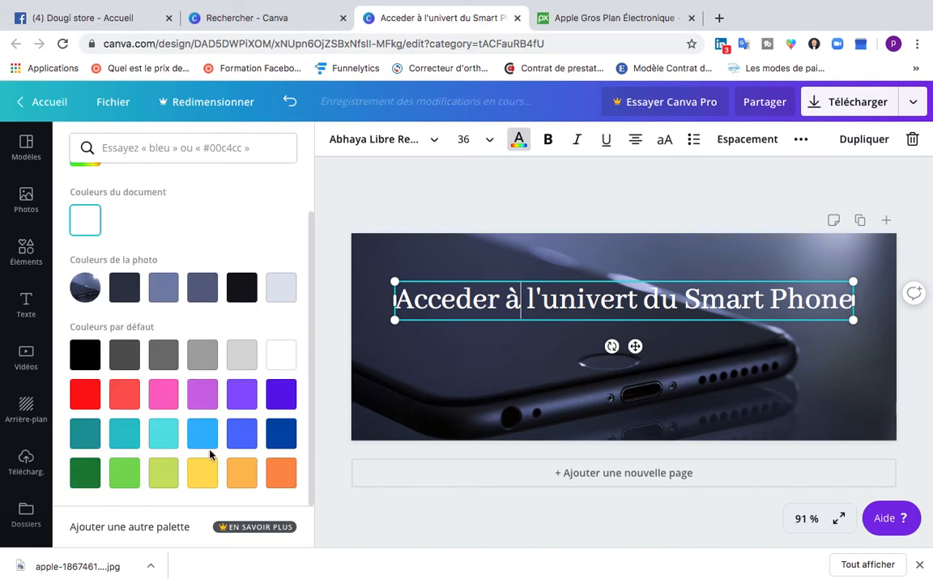
click(195, 435)
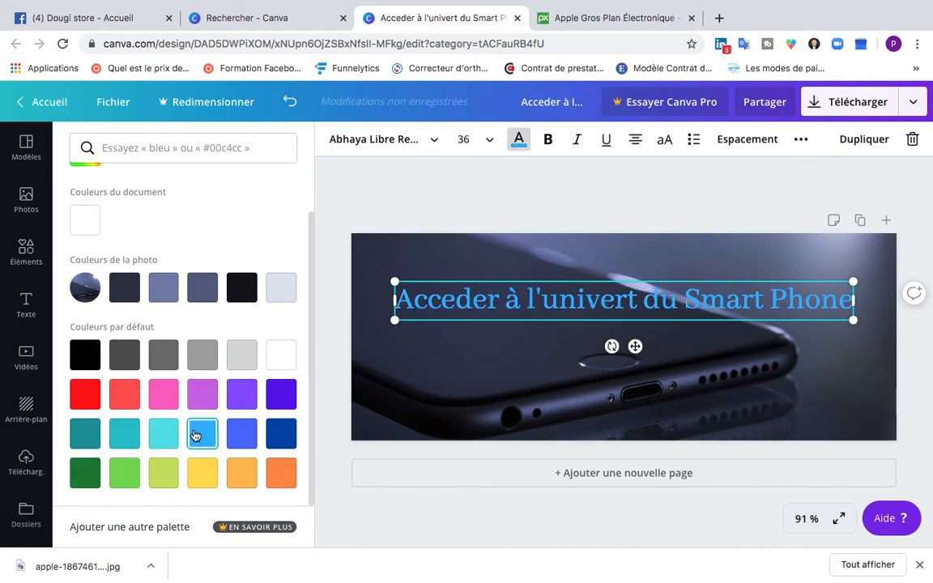
click(163, 434)
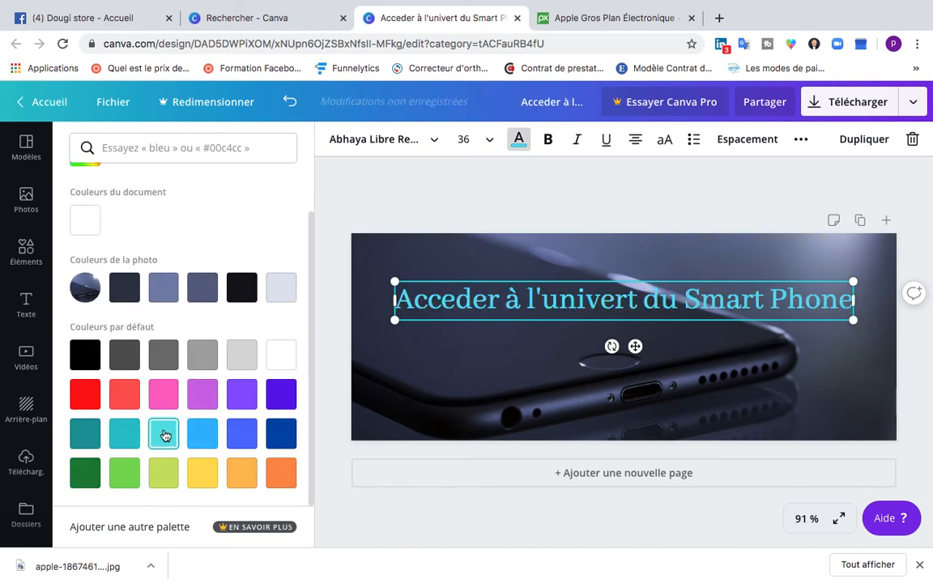
click(418, 337)
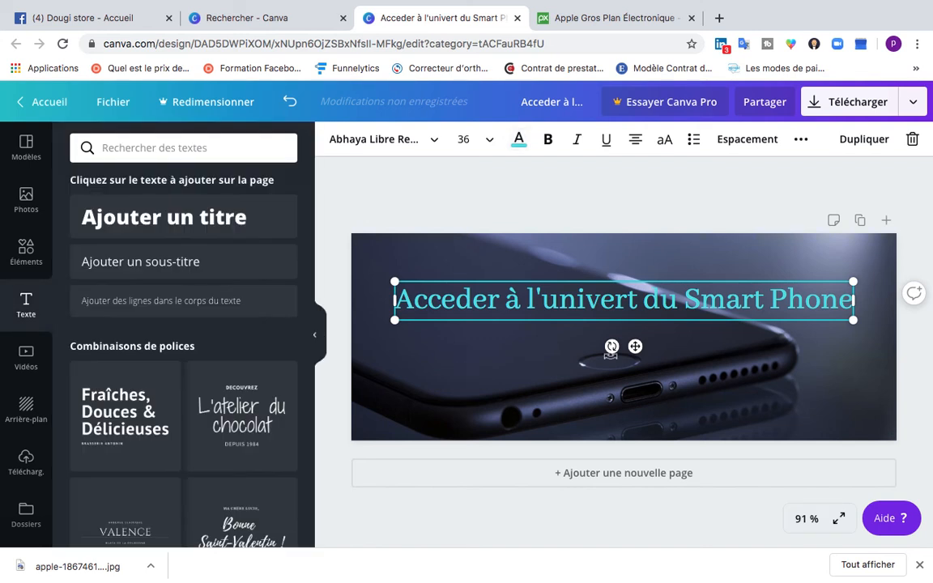
click(762, 396)
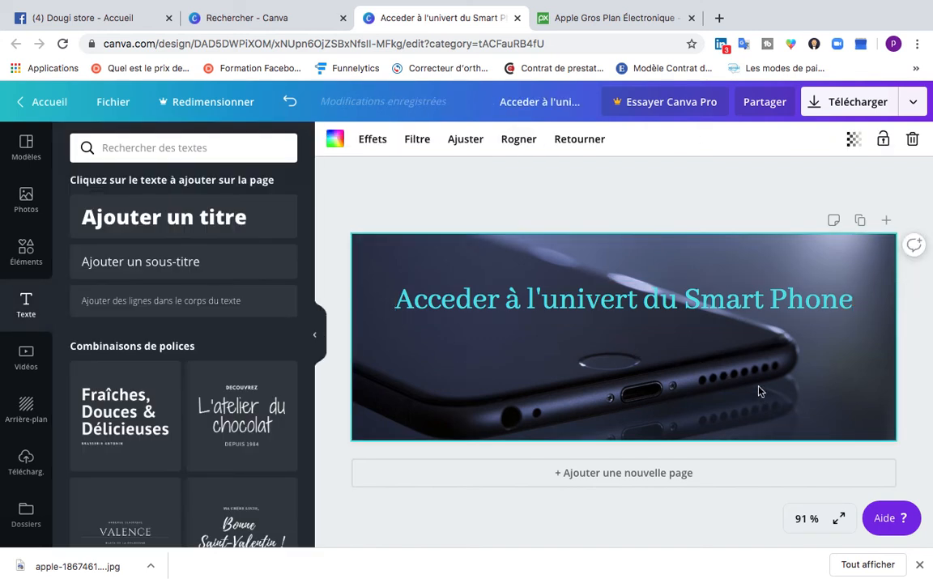
Change the title's text colour from turquoise to the default light blue and preview it deselected.
click(626, 291)
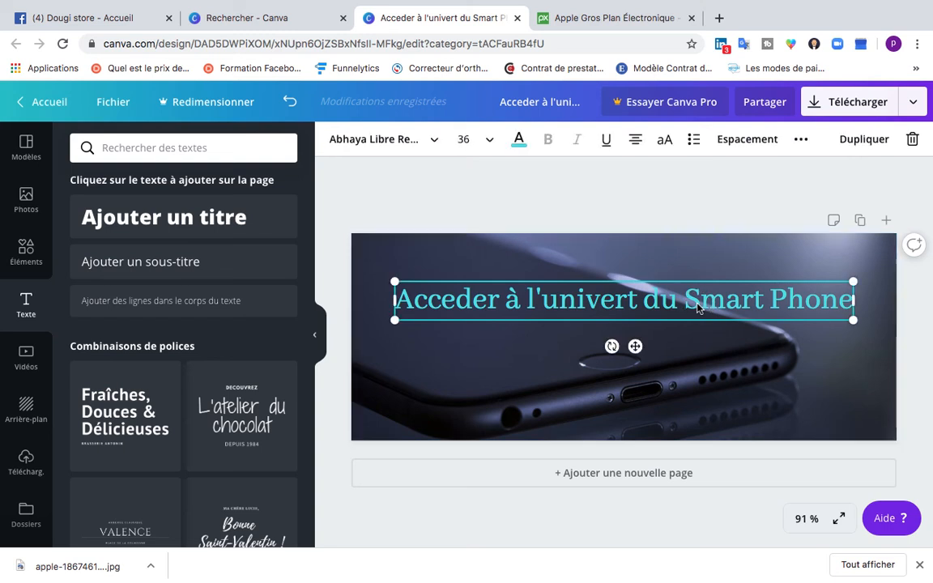
click(519, 139)
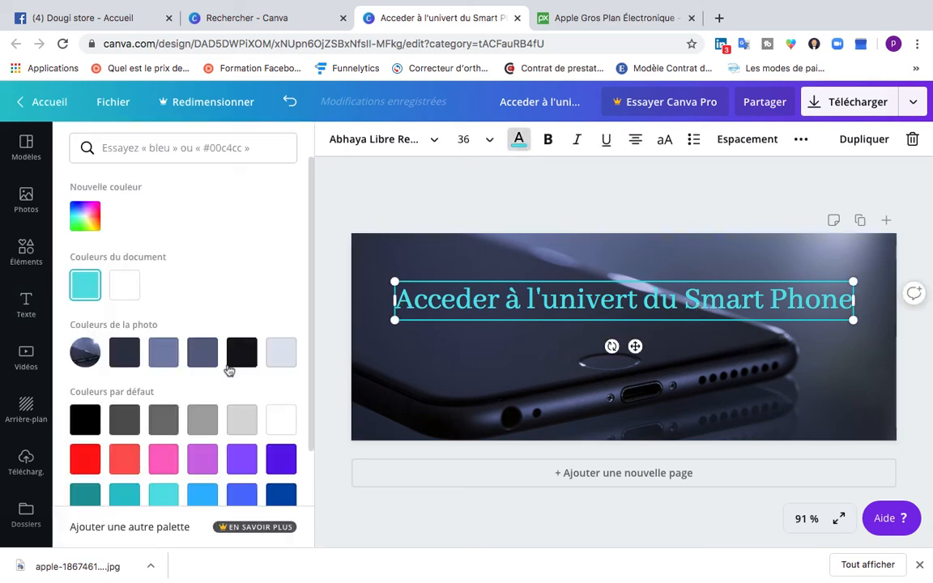
scroll(218, 426, down, 2)
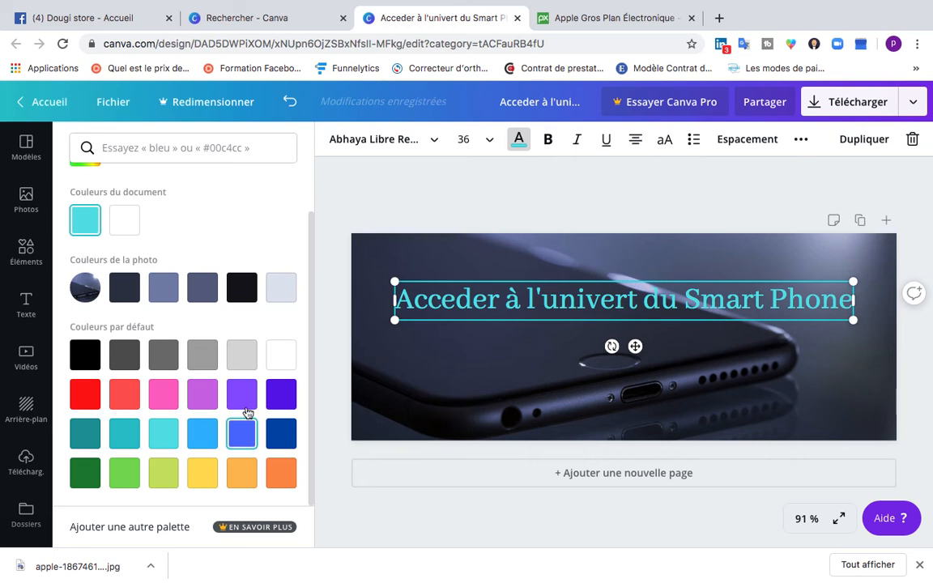
click(206, 440)
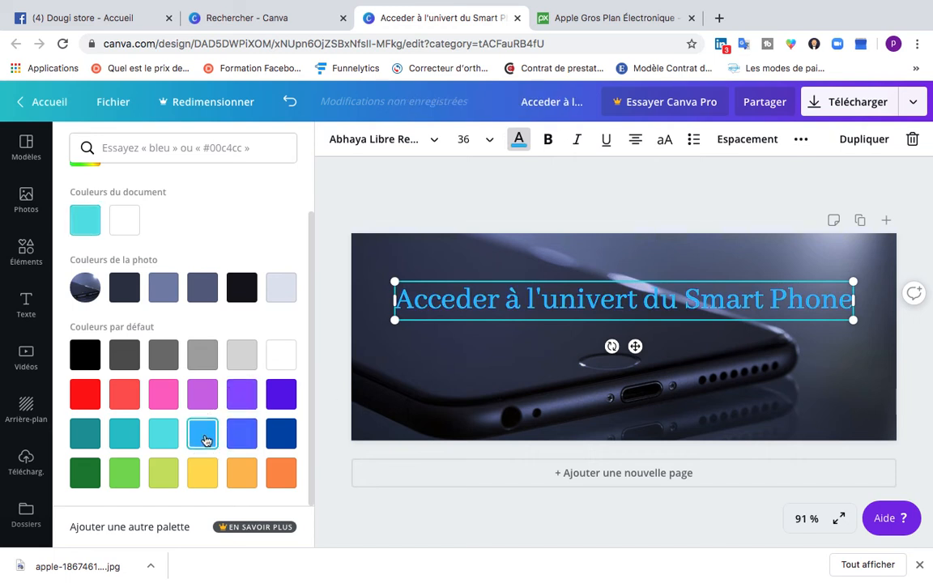
click(494, 367)
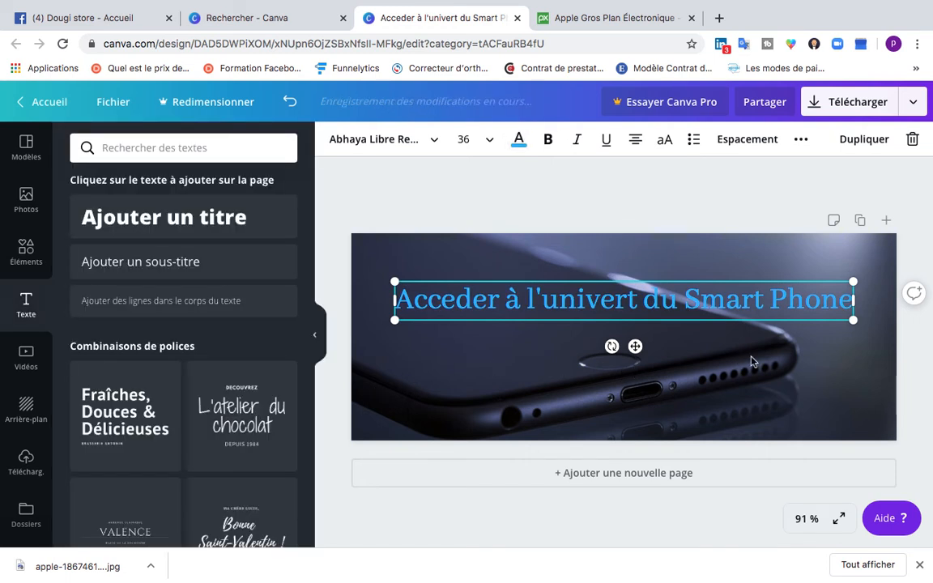
click(760, 393)
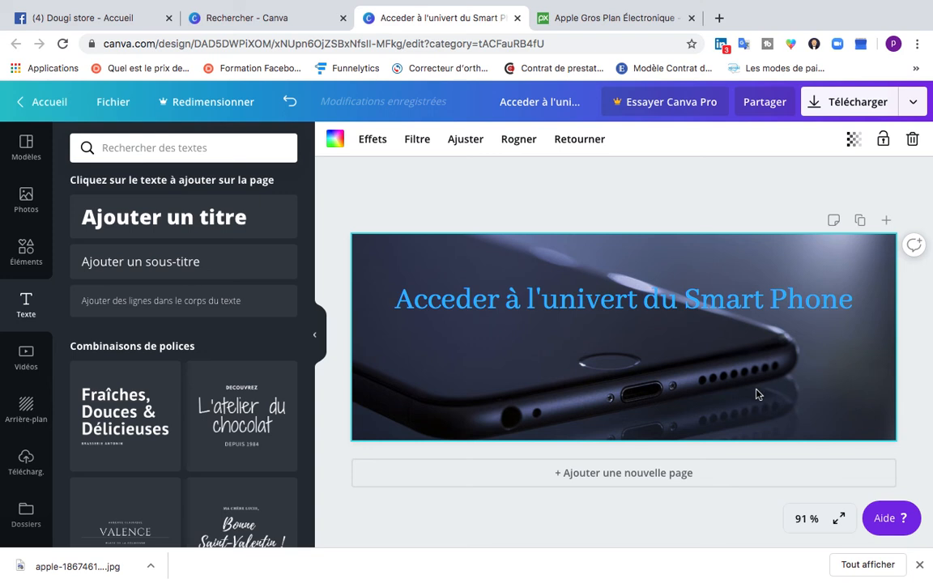
Set the title's text colour back to the document's white.
click(701, 310)
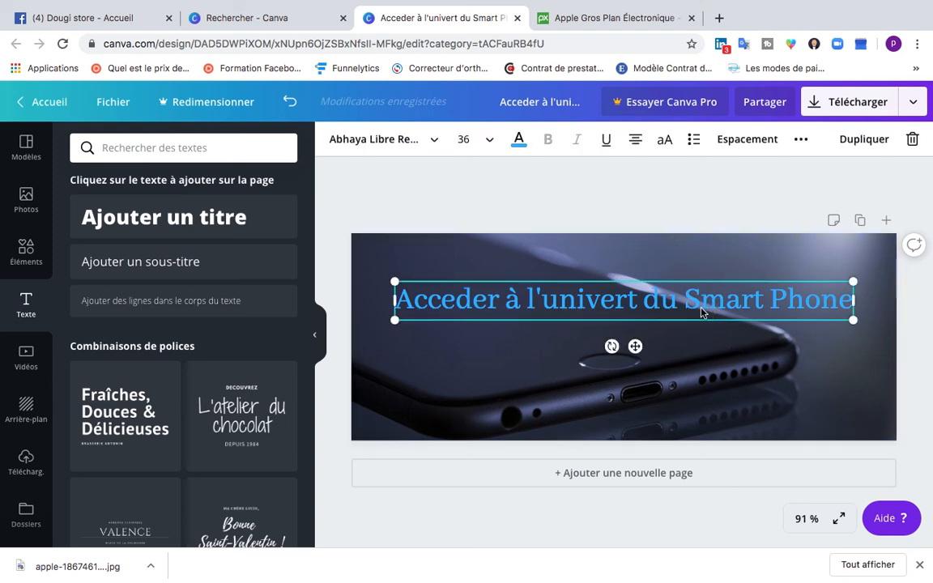
click(522, 148)
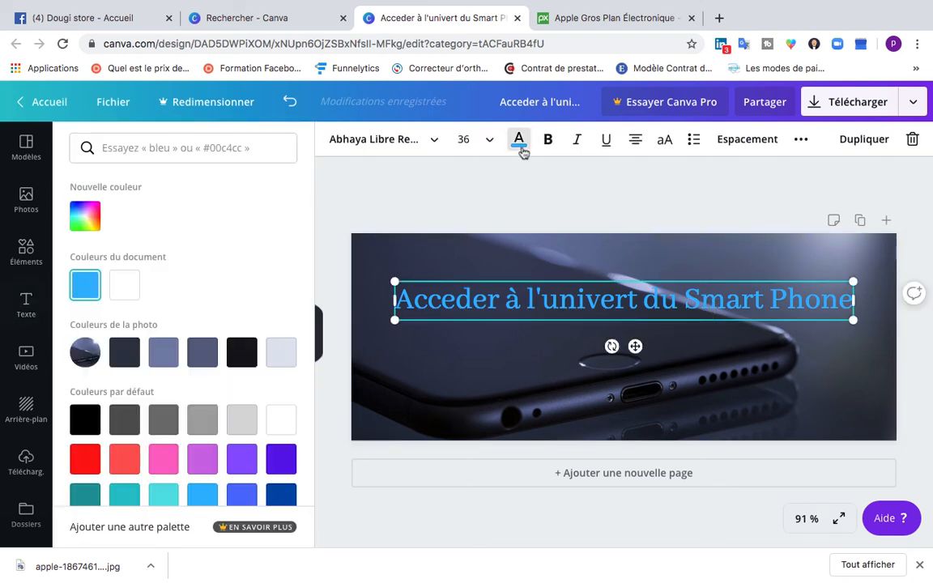
click(123, 290)
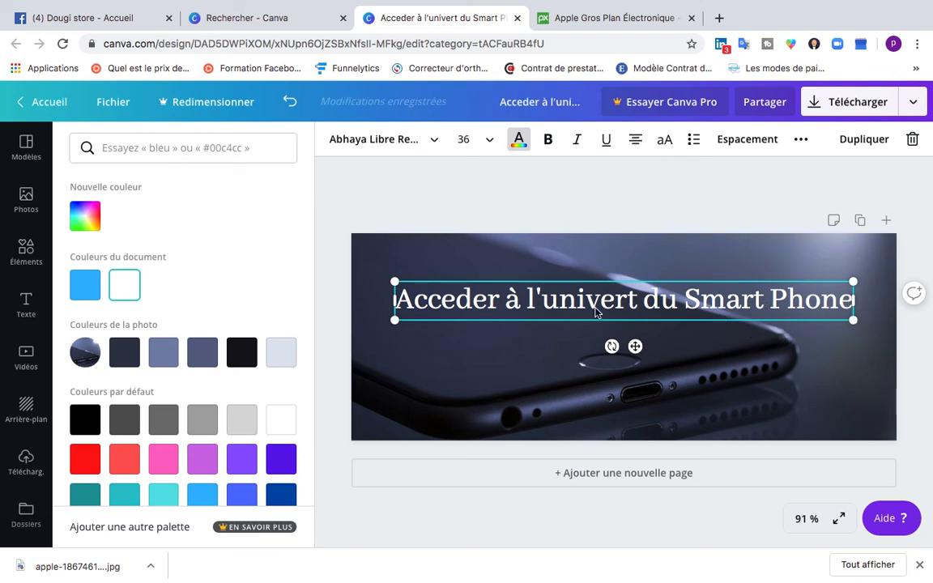
Break the title into two lines before "du Smart Phone" and move it to the centre of the cover's upper half.
click(643, 299)
key(Return)
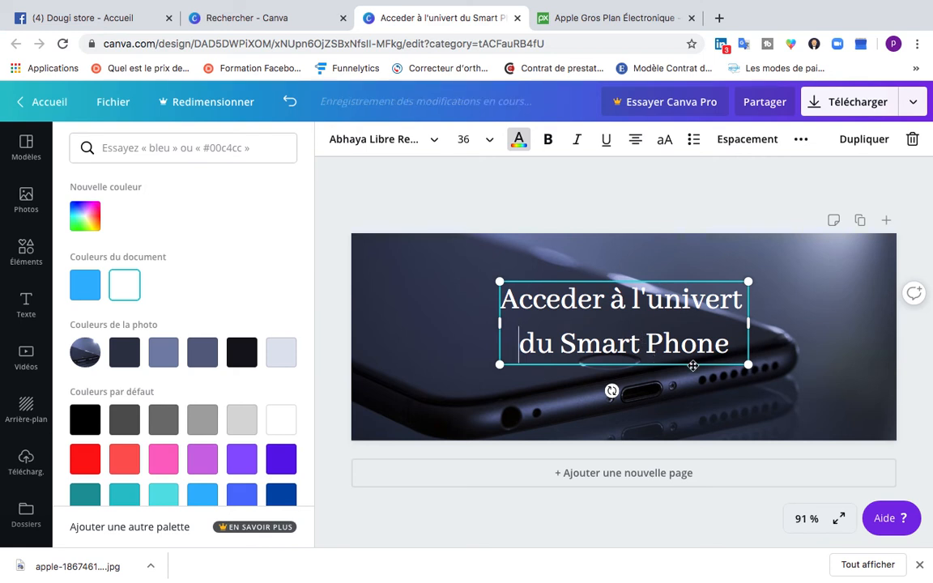
drag(693, 361, 685, 340)
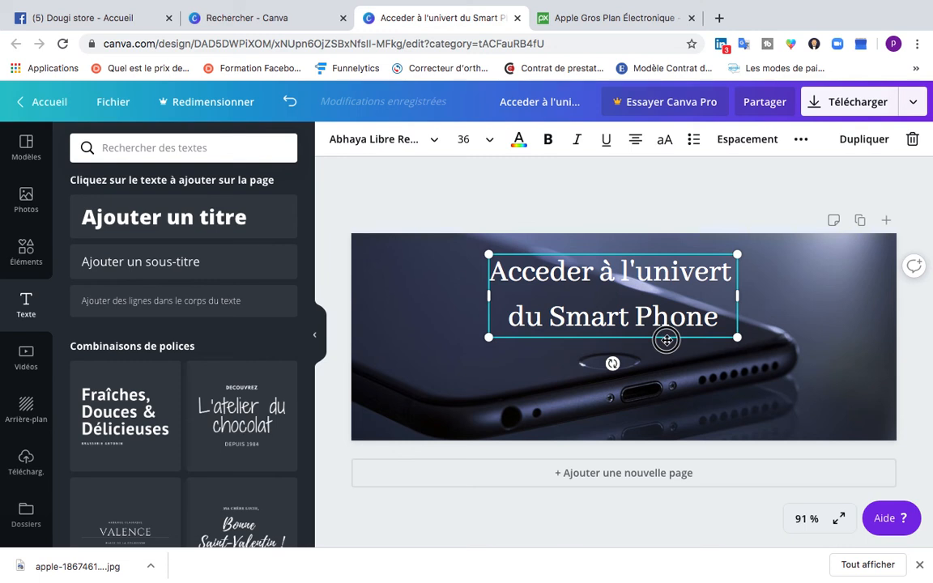
drag(669, 342, 678, 346)
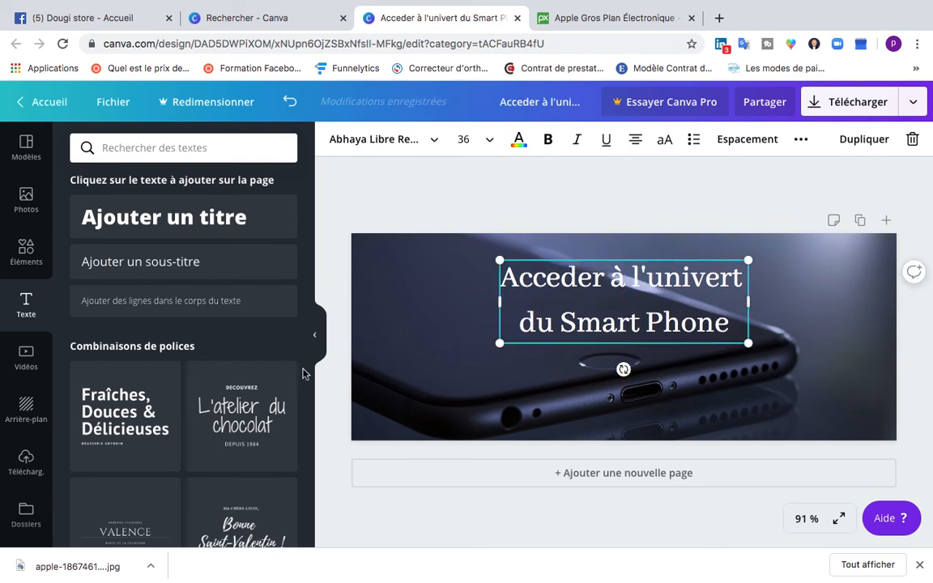
Add a square from the basic shapes to the cover and widen it toward the left.
click(25, 252)
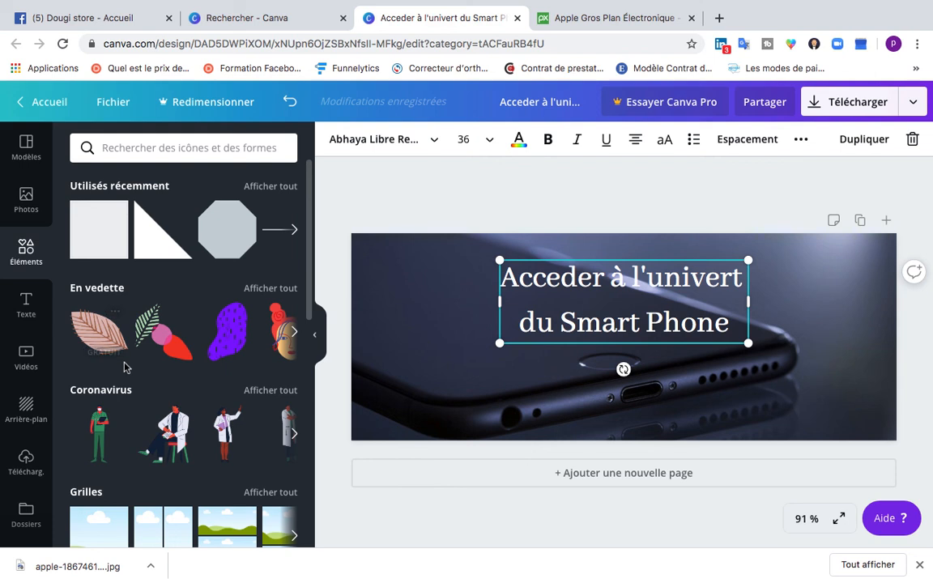
scroll(125, 367, down, 3)
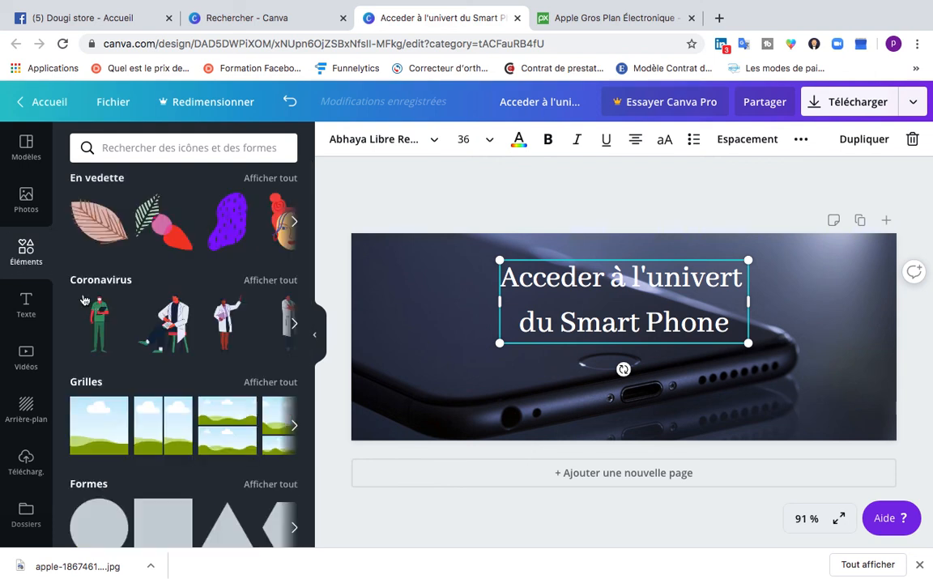
scroll(89, 312, down, 6)
scroll(84, 301, down, 1)
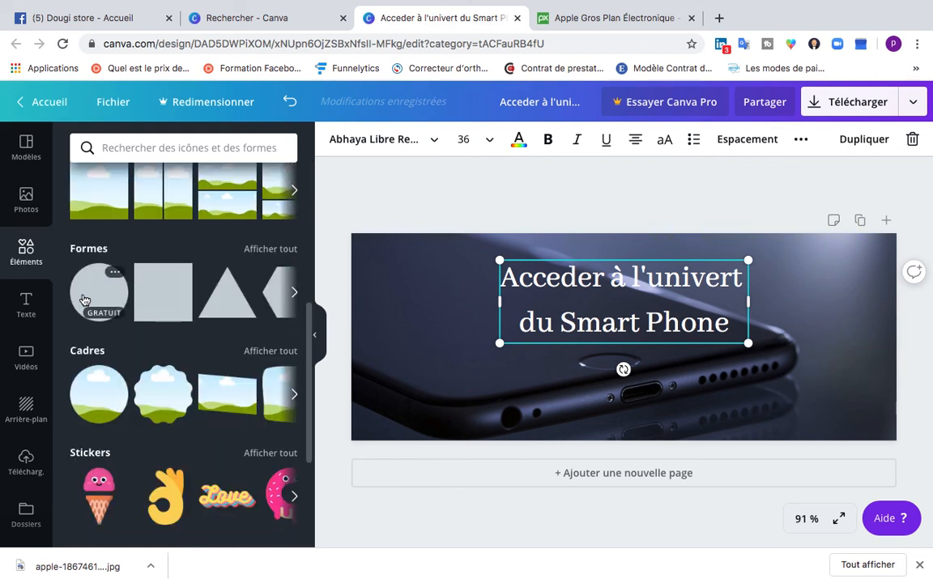
click(149, 299)
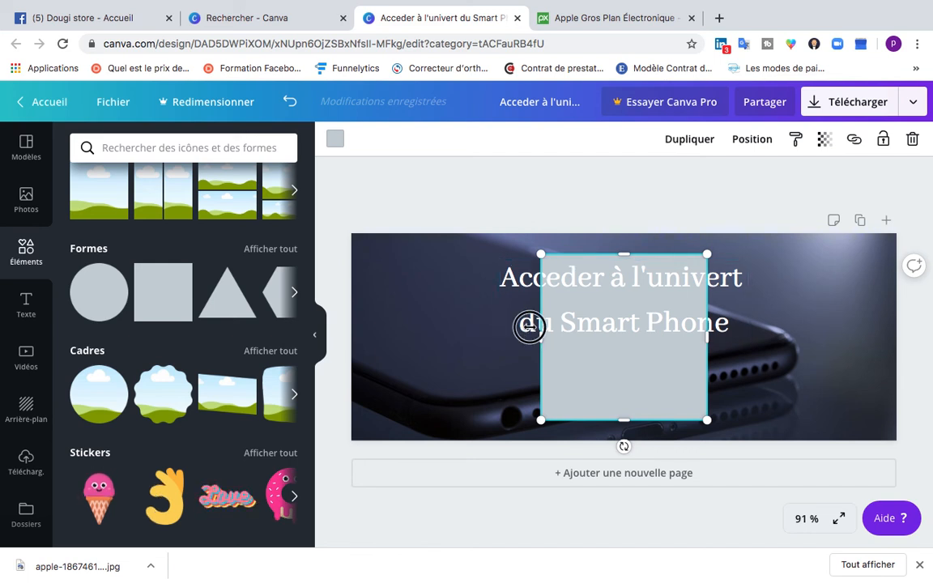
drag(541, 337, 504, 367)
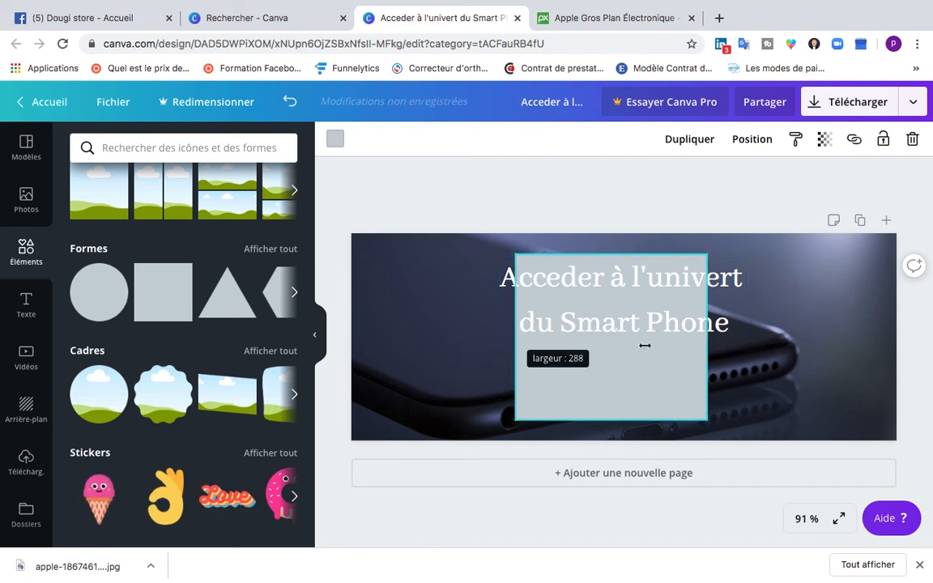
Move the title aside to the cover's lower-right corner and reshape the square into a wide rectangle, extending both sides and lowering its top edge.
click(730, 290)
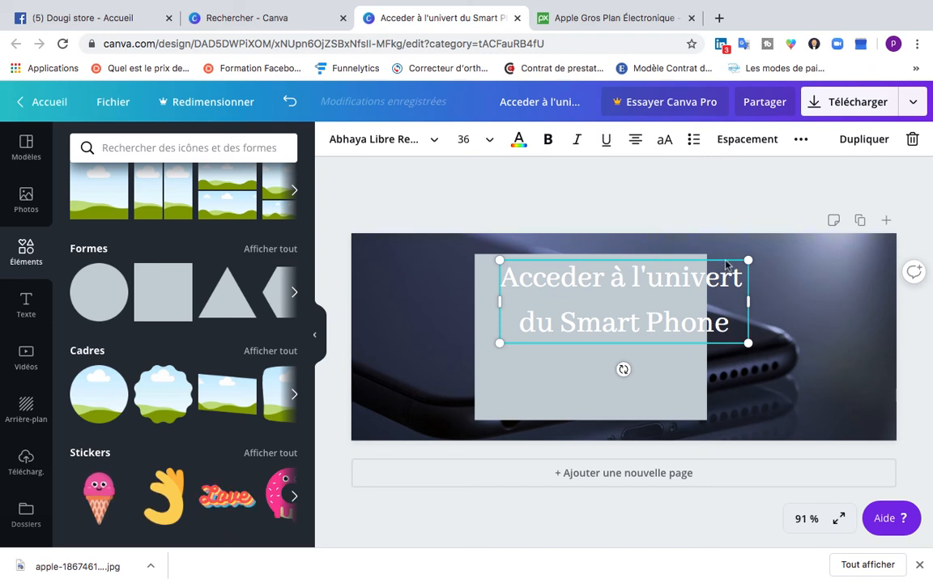
drag(724, 264, 882, 374)
click(573, 319)
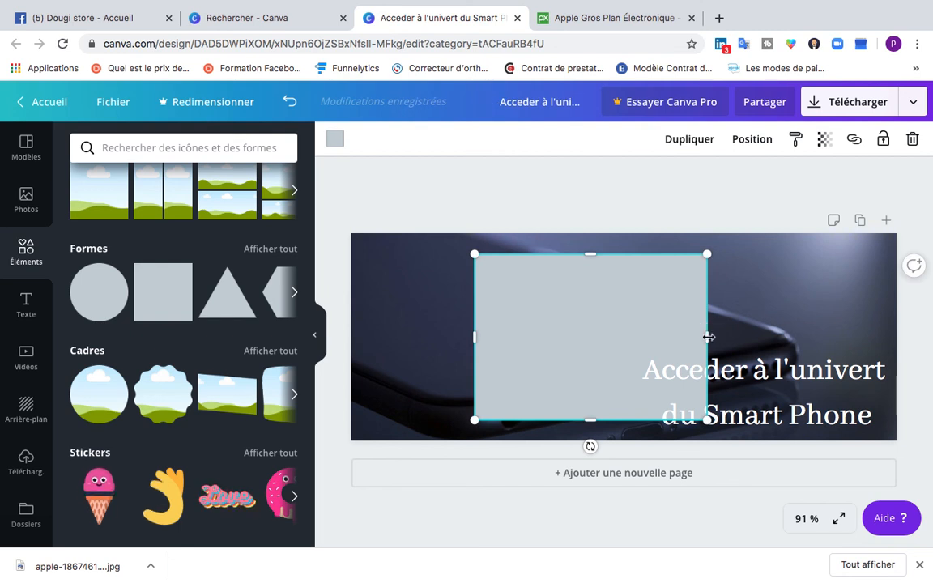
drag(768, 337, 806, 337)
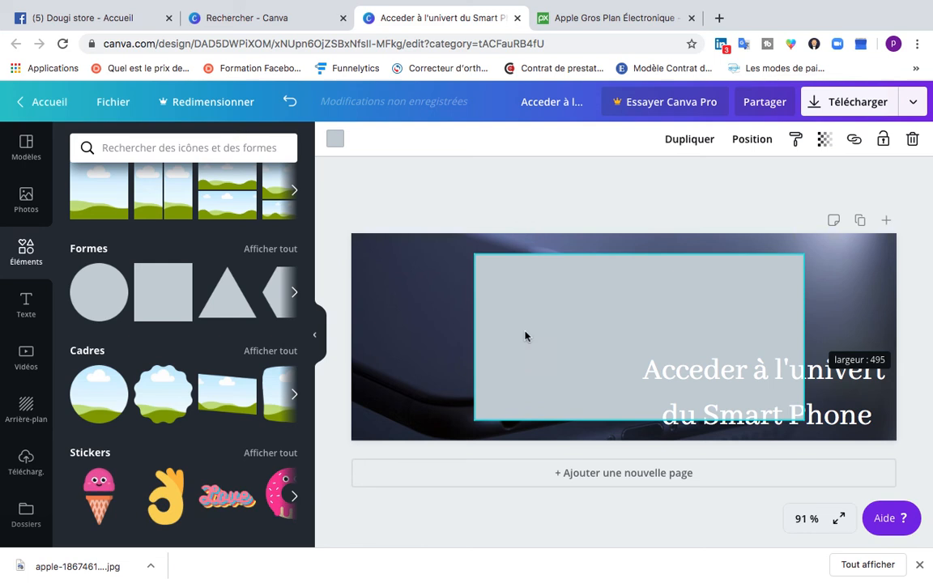
drag(476, 337, 445, 336)
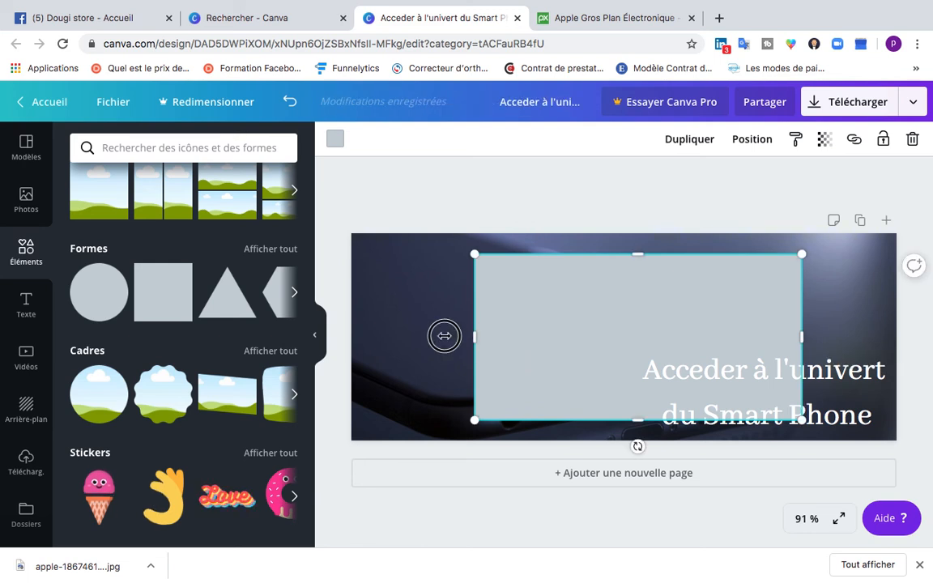
drag(626, 256, 650, 326)
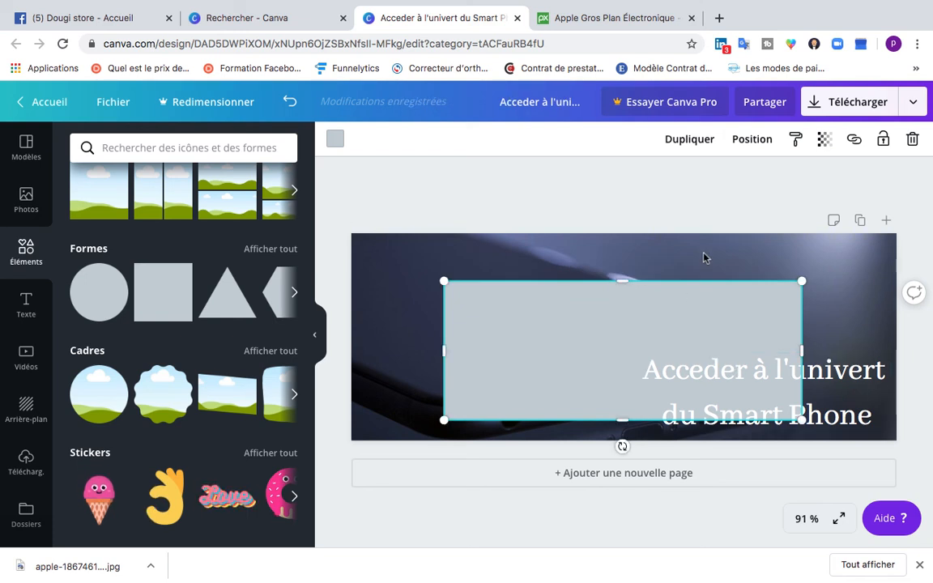
Move the title back onto the rectangle, roughly centred inside it.
click(750, 365)
drag(650, 326, 613, 311)
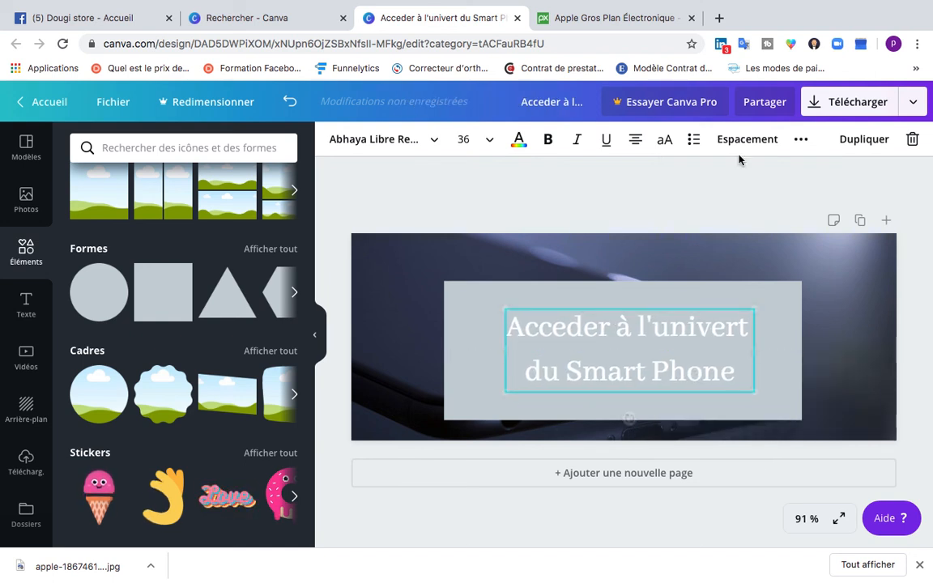
Set the transparency of the grey rectangle behind the title to 30 and keep the rectangle selected.
click(660, 290)
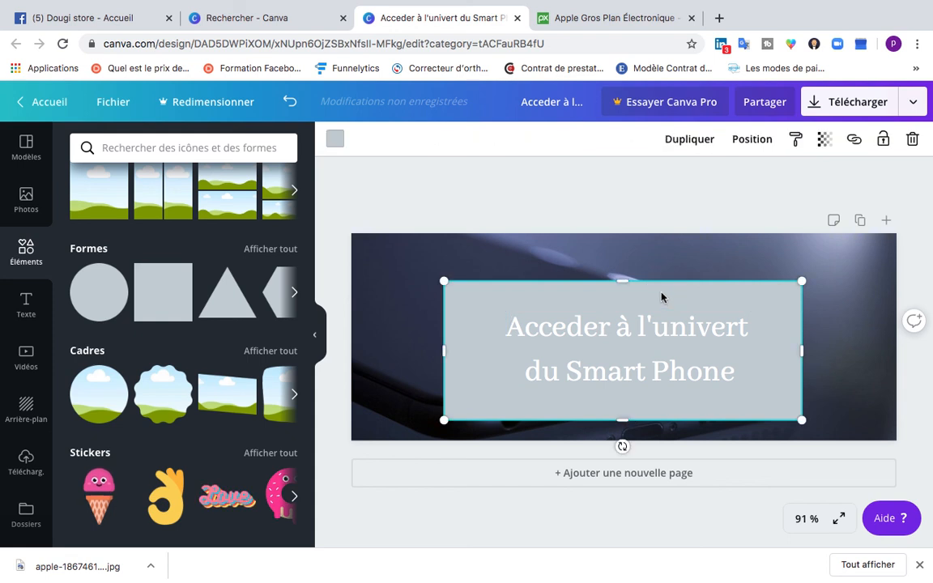
click(823, 142)
drag(780, 180, 717, 186)
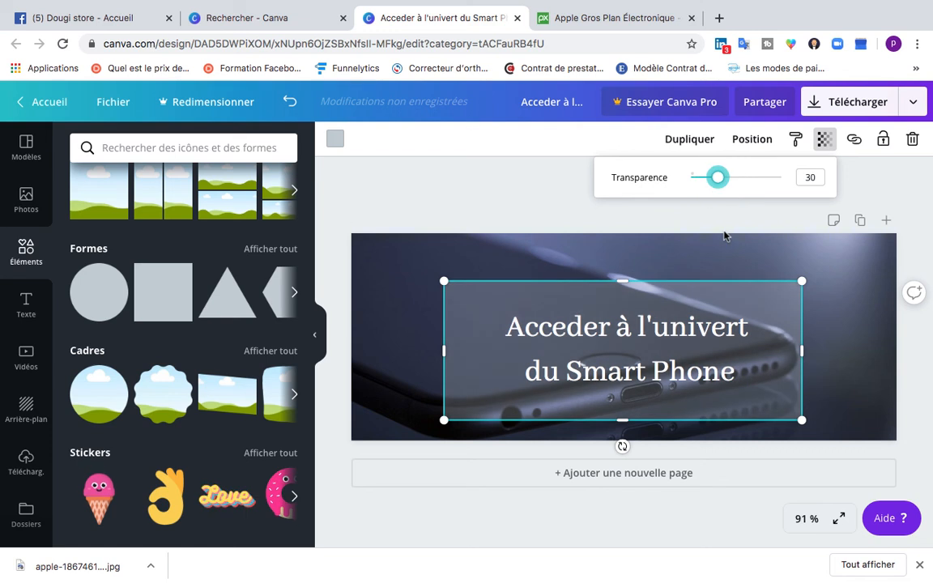
click(824, 316)
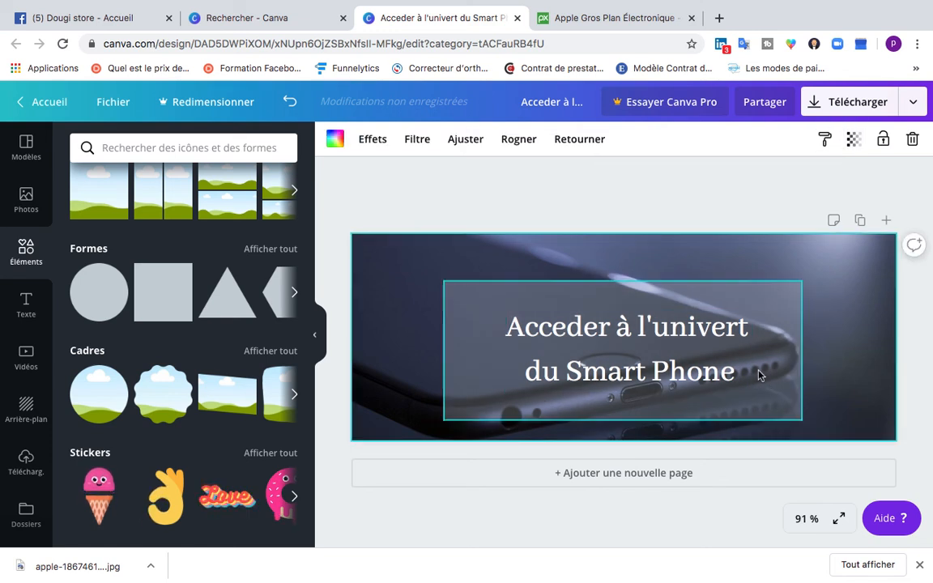
click(770, 377)
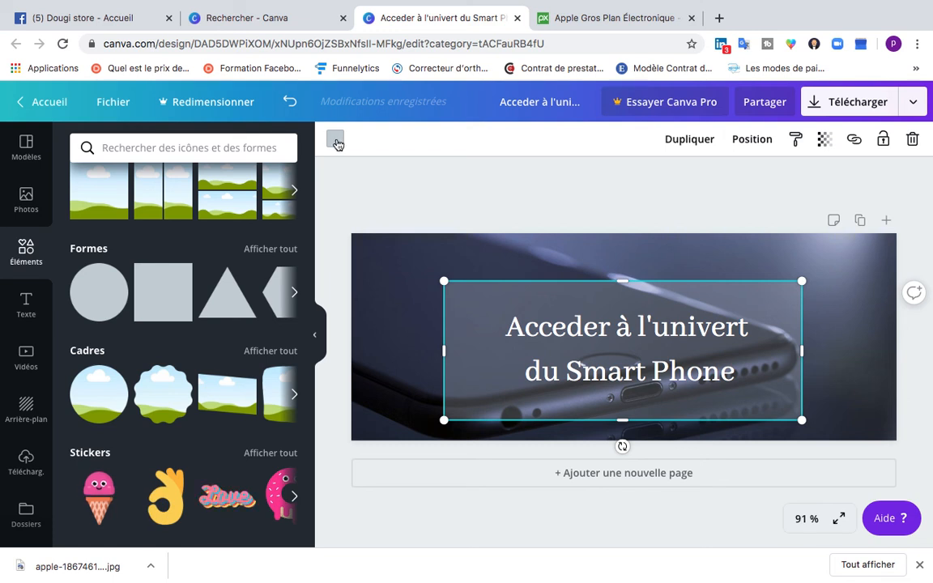
Recolour the semi-transparent rectangle behind the title with the light turquoise from the default colours.
click(335, 140)
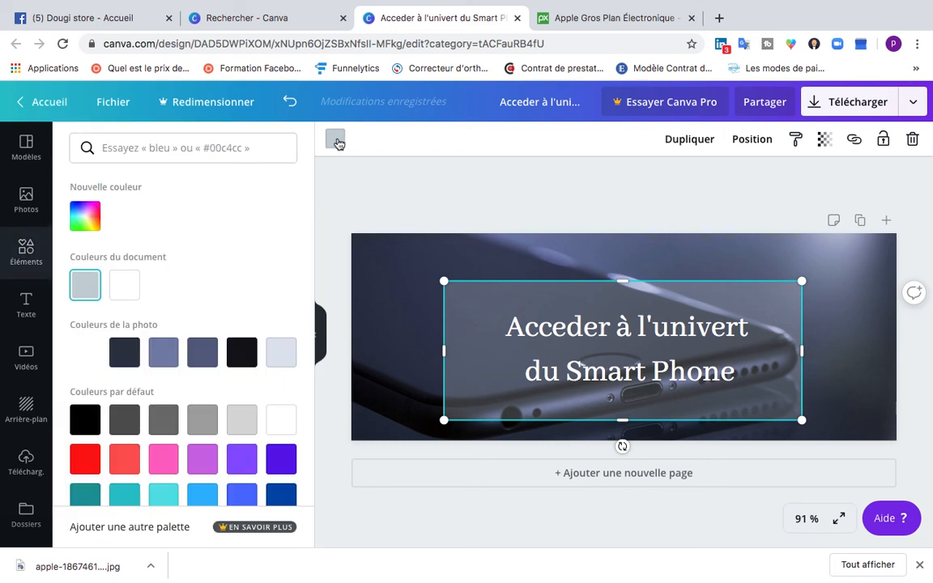
scroll(172, 451, down, 2)
click(163, 435)
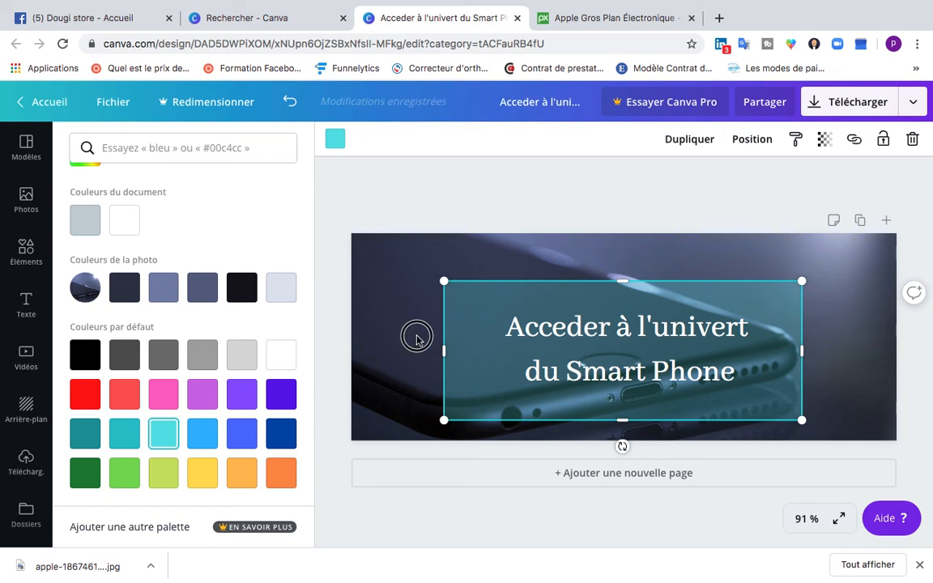
click(859, 317)
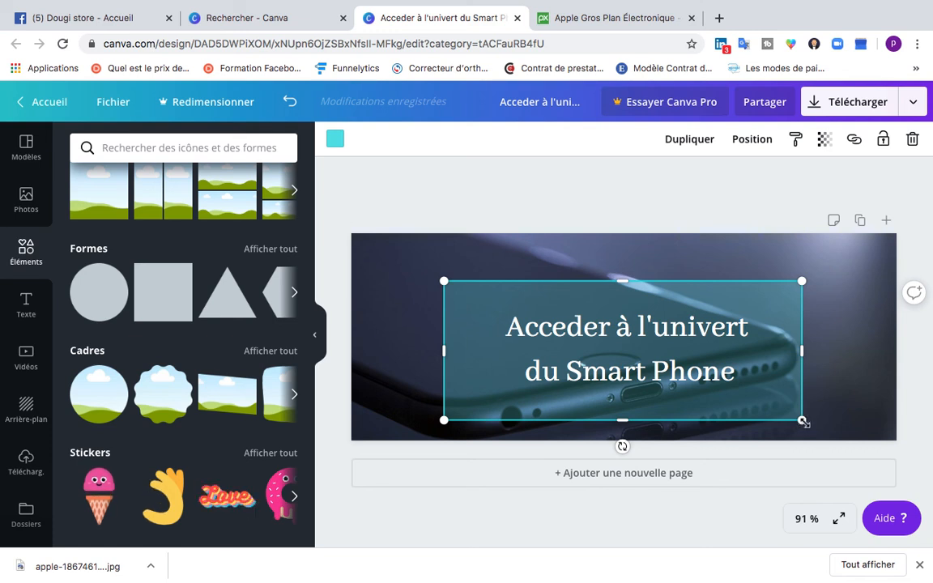
Tighten the turquoise rectangle around the title by raising its bottom edge, lowering its top edge, extending it slightly right and trimming its left side.
drag(781, 399, 676, 387)
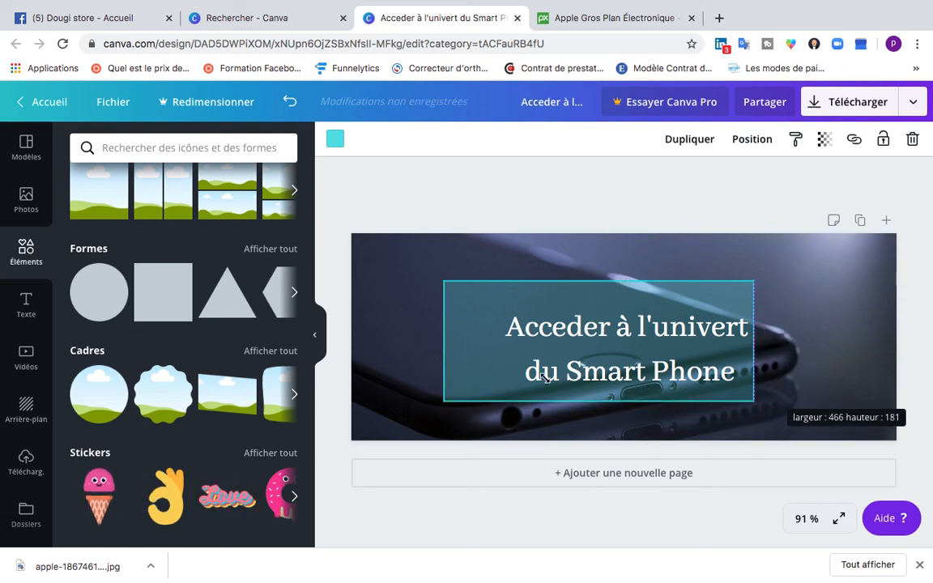
drag(547, 387, 493, 353)
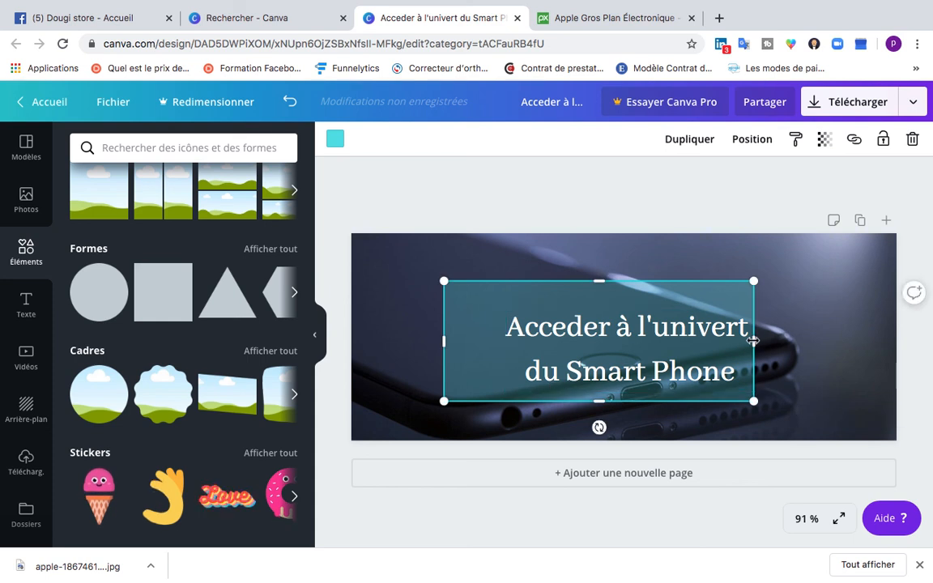
drag(777, 337, 810, 340)
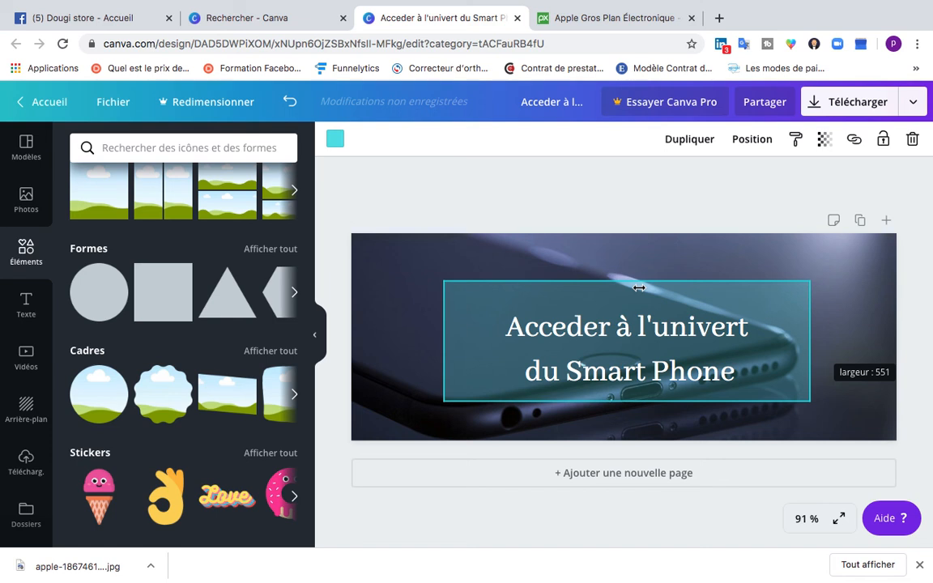
drag(634, 283, 839, 262)
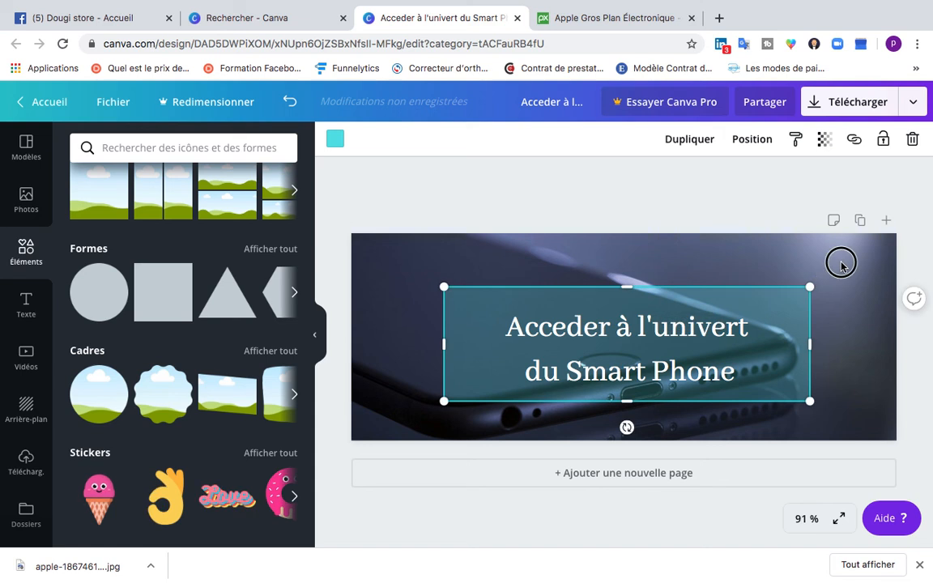
click(730, 269)
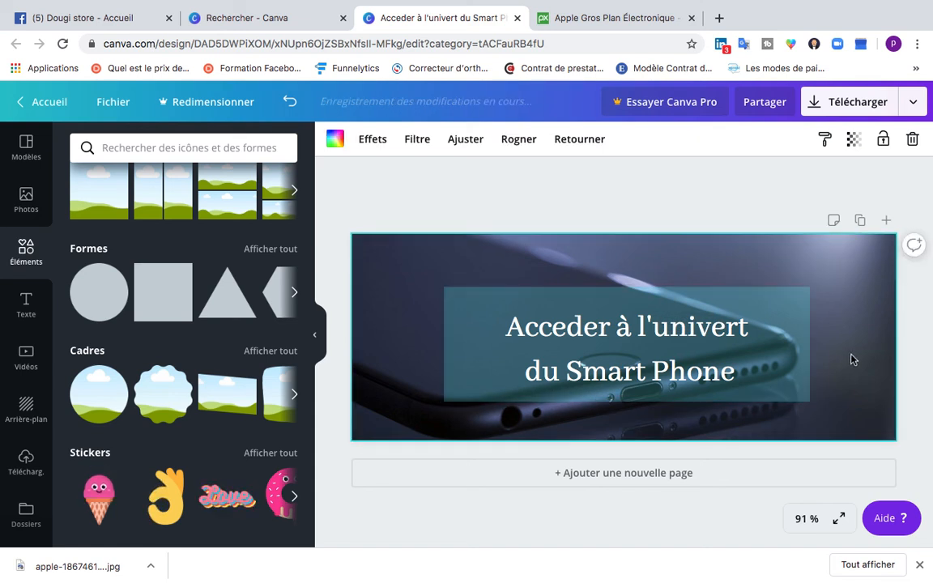
click(448, 365)
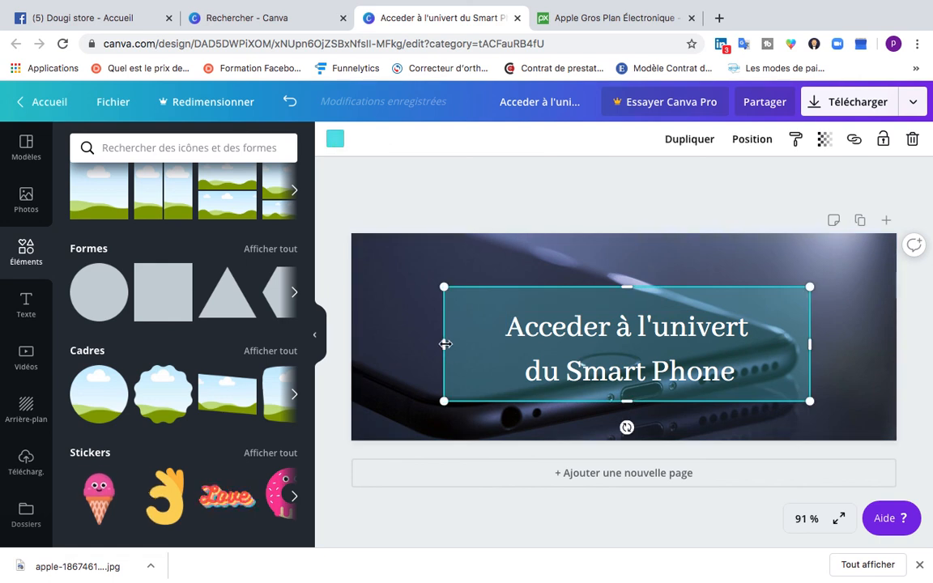
drag(456, 345, 468, 345)
Change the title's font to Cormorant Garamond Medium.
click(693, 327)
click(665, 346)
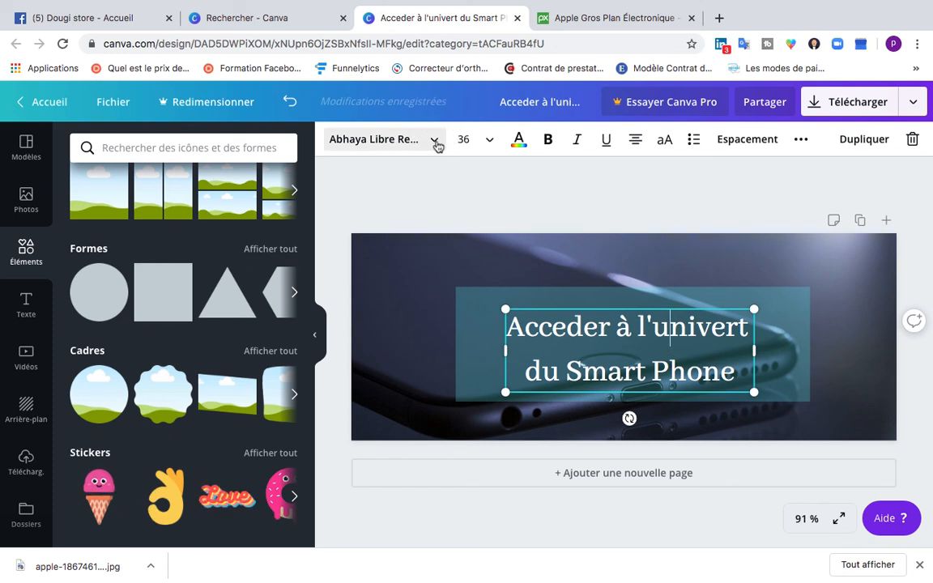
click(435, 140)
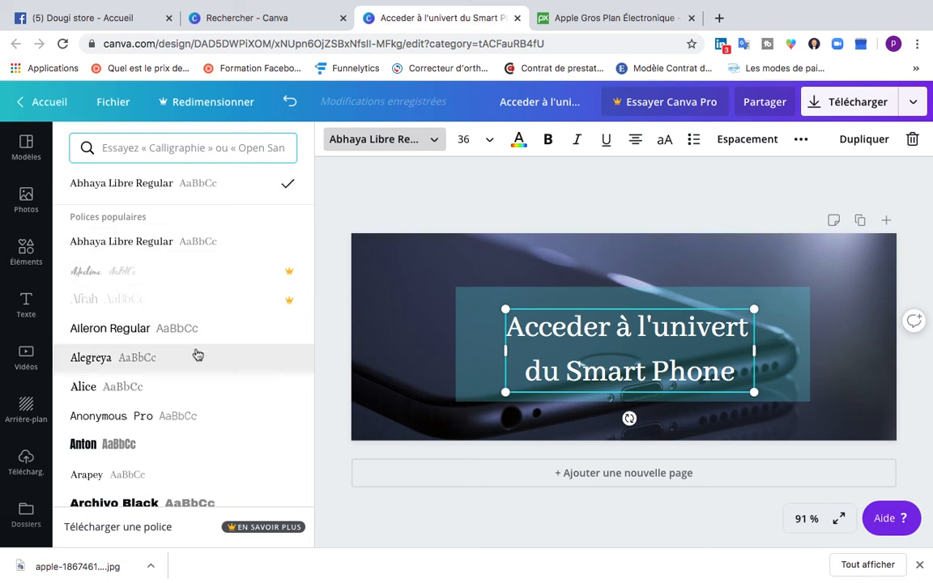
scroll(196, 354, down, 5)
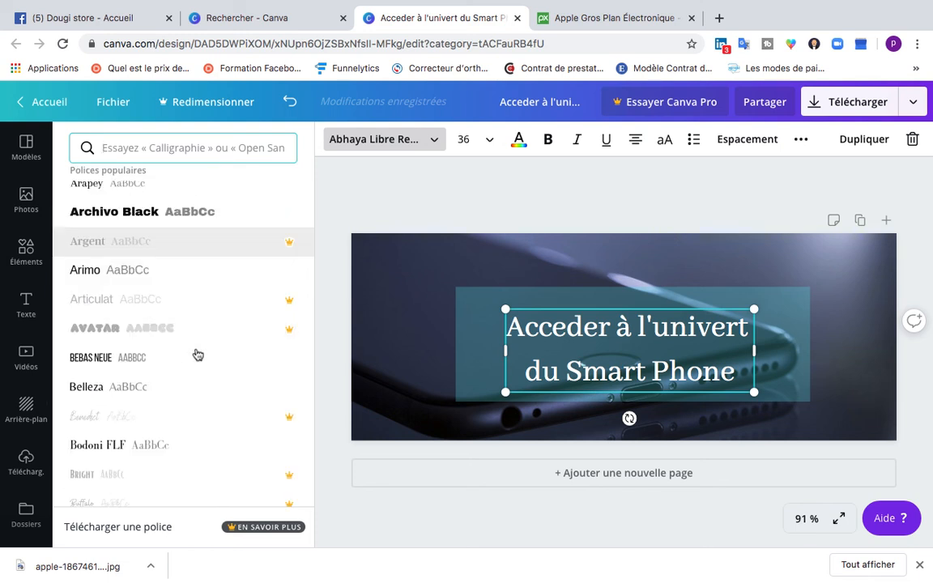
scroll(196, 354, down, 4)
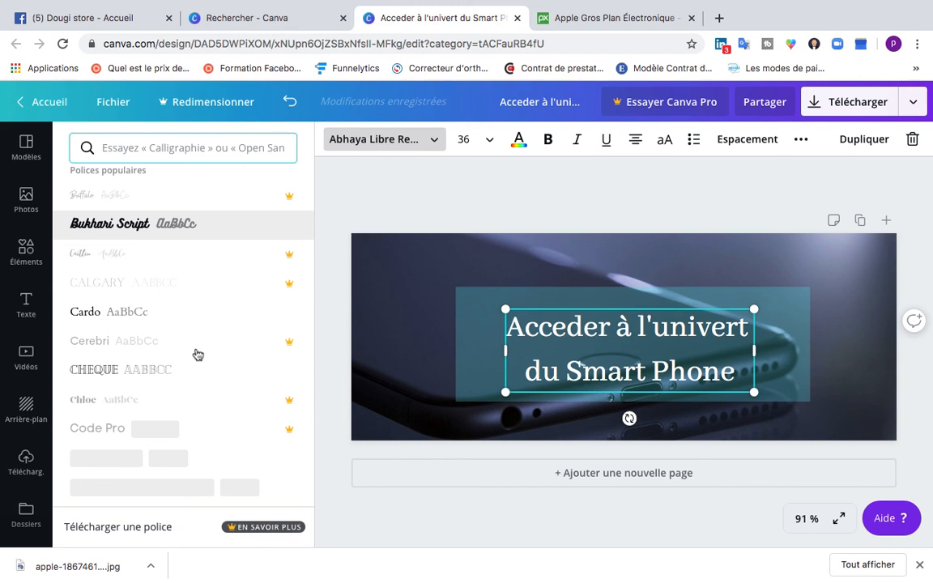
scroll(197, 354, down, 1)
scroll(197, 353, down, 2)
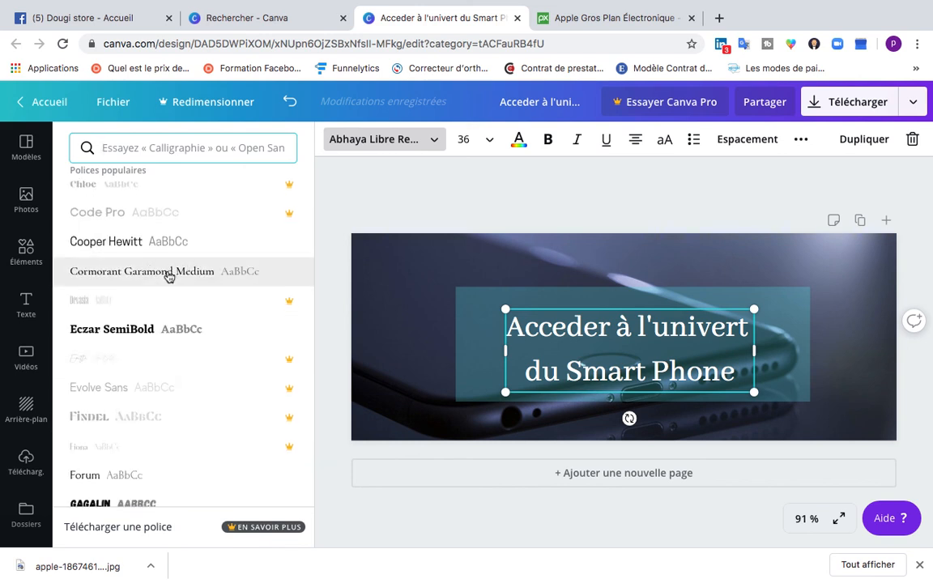
click(168, 277)
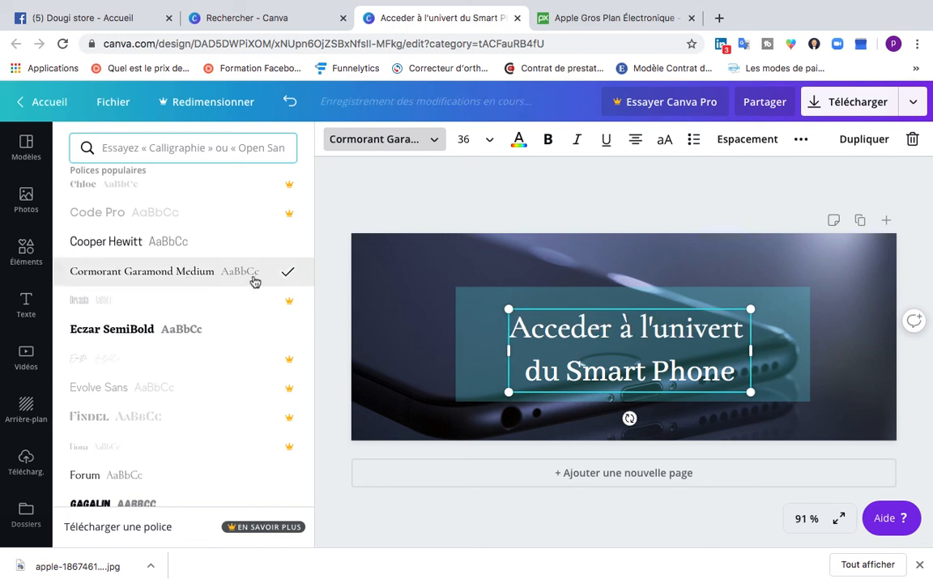
Widen the title's text box on both sides so the two lines sit roughly centred within the turquoise rectangle.
drag(751, 353, 811, 350)
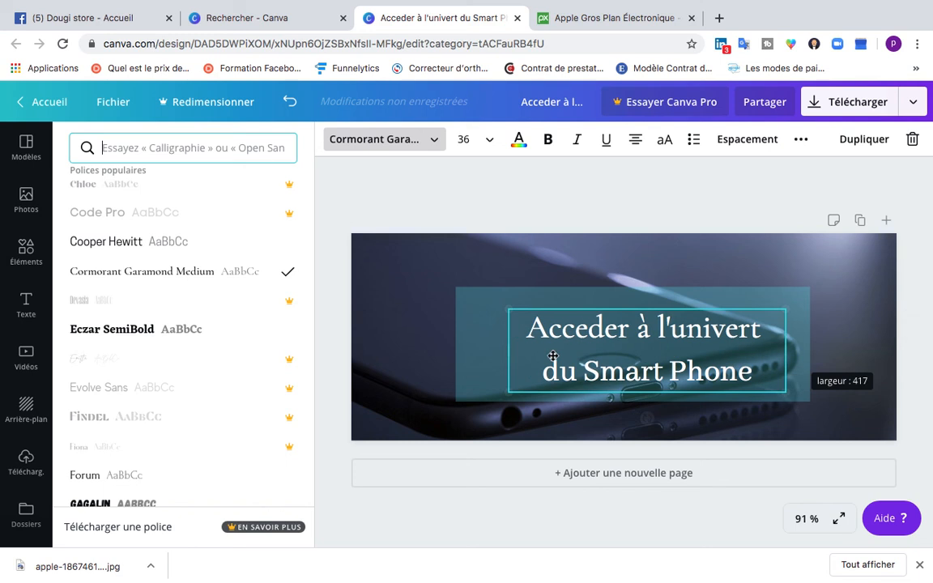
drag(509, 350, 481, 354)
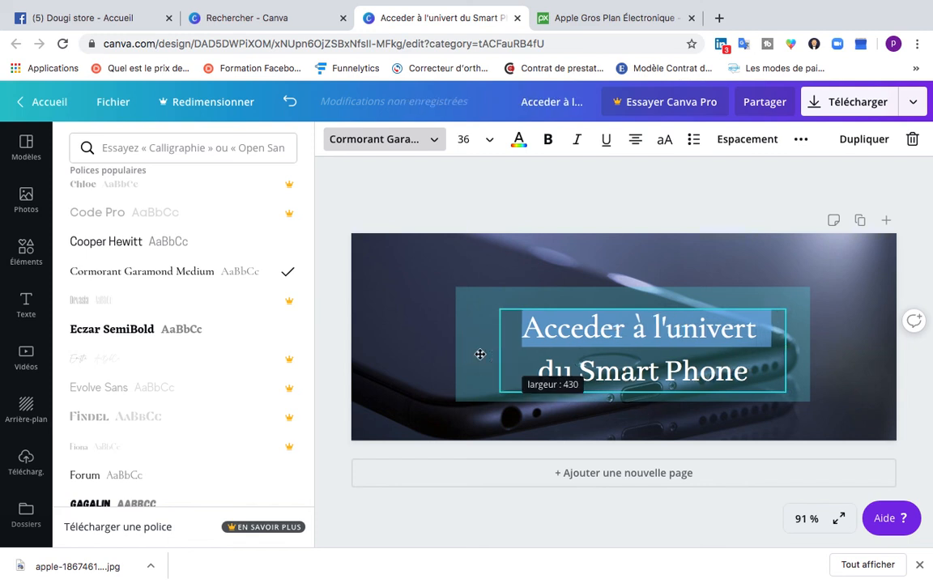
click(854, 274)
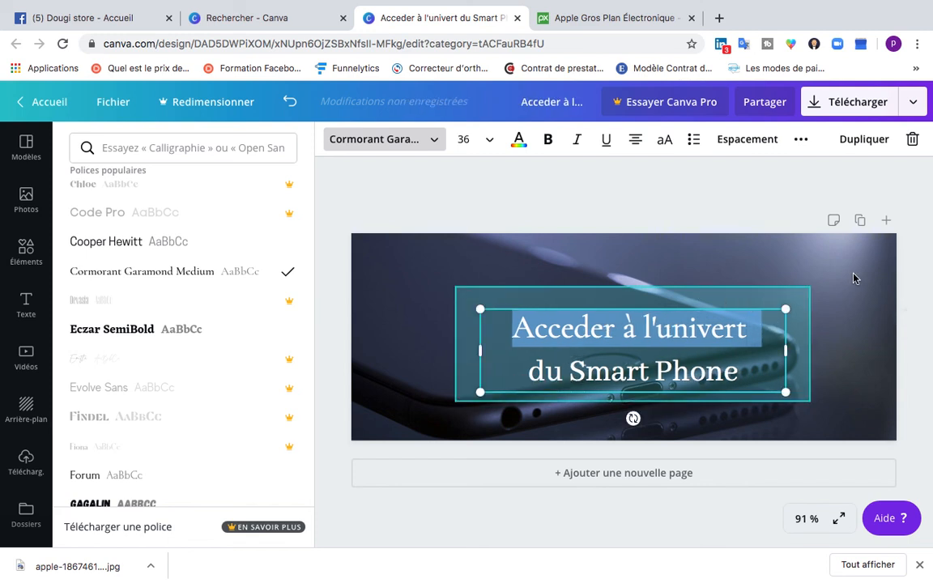
click(843, 344)
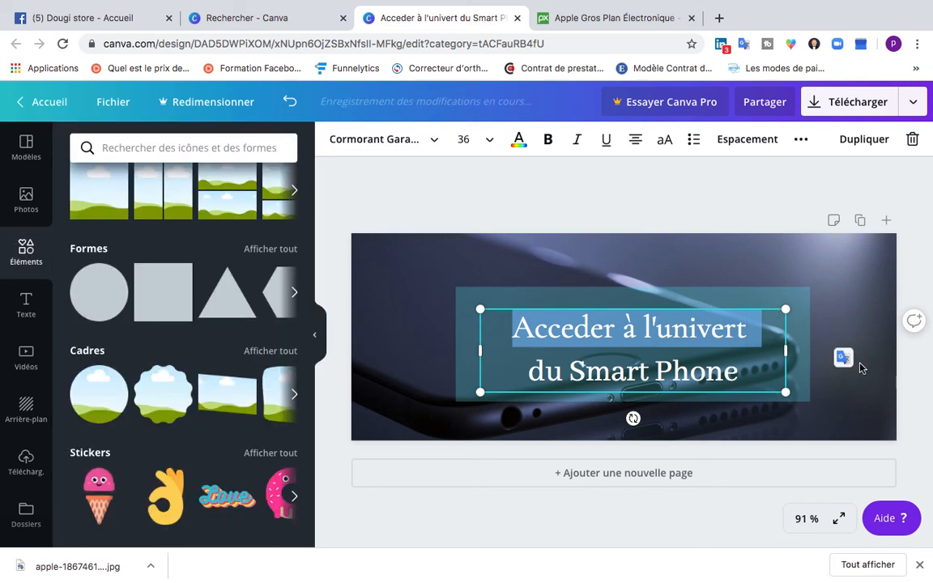
click(672, 281)
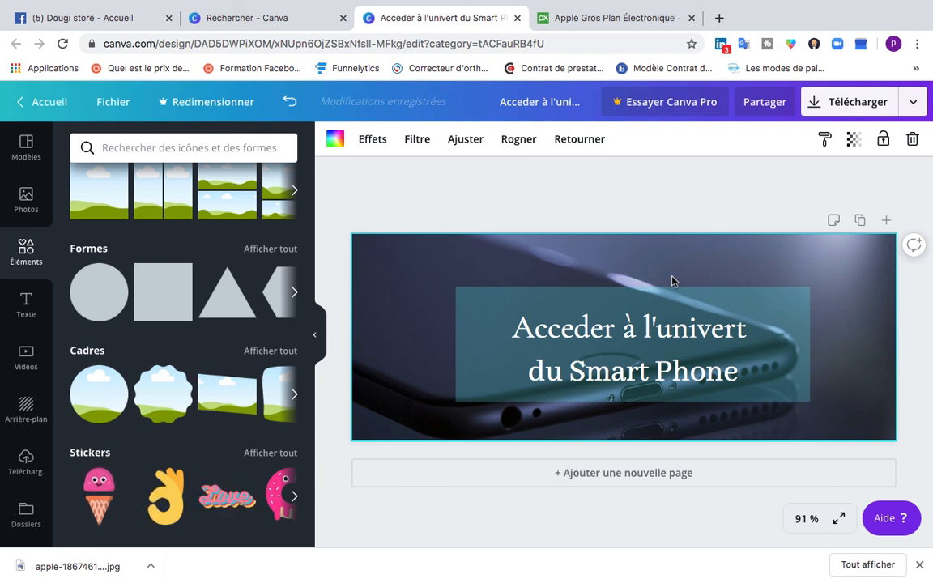
Lower the turquoise rectangle's top edge slightly, to a height of about 167.
click(630, 289)
drag(631, 289, 632, 290)
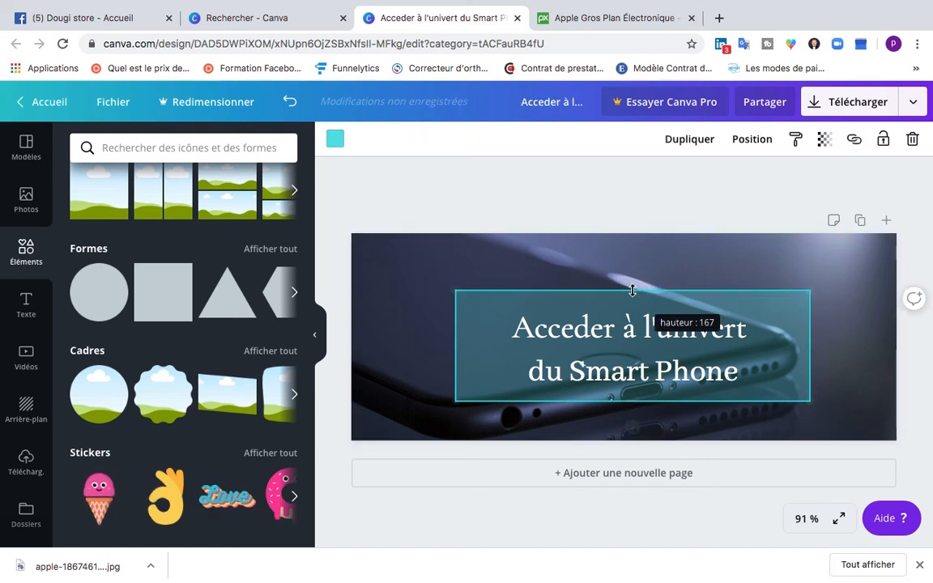
click(723, 264)
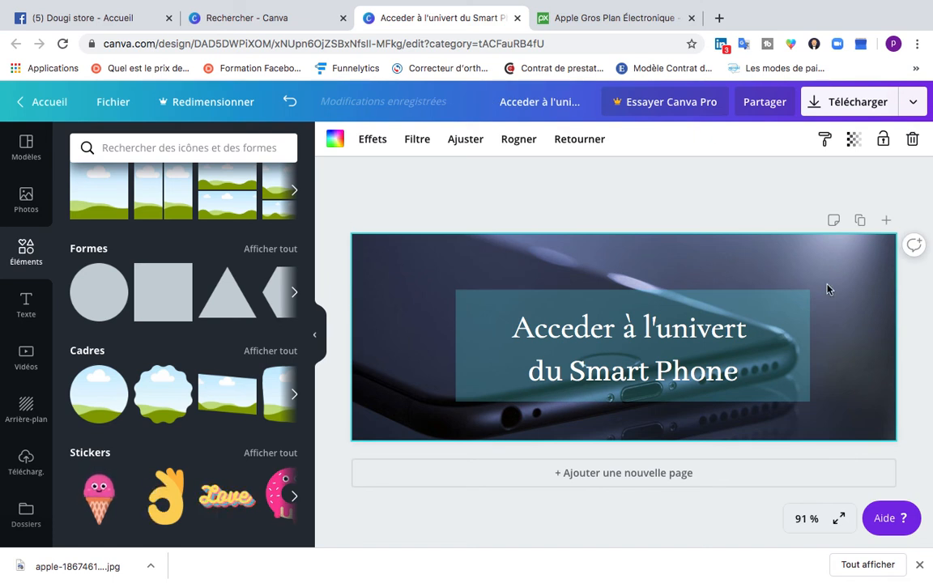
Download the finished cover as a PNG file at size 1x.
click(849, 103)
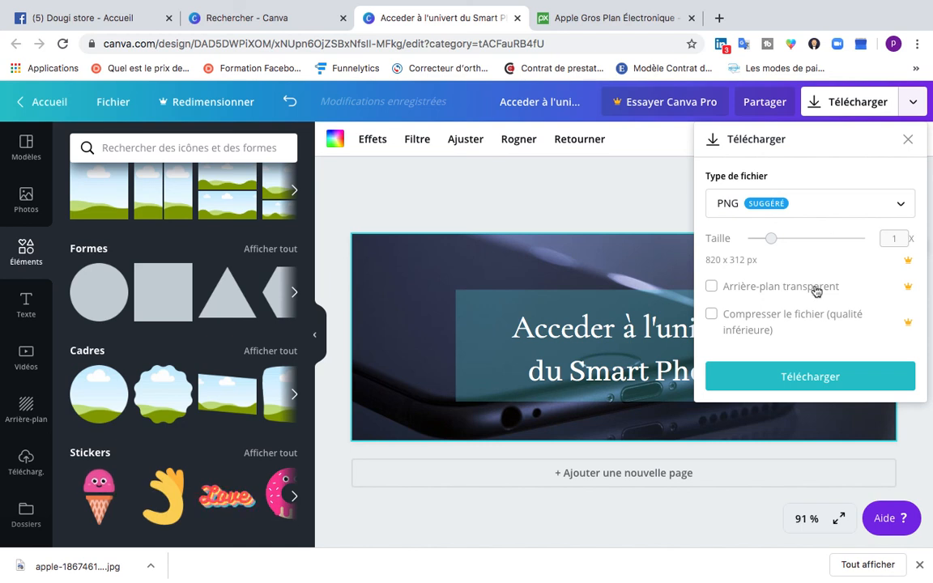
click(782, 379)
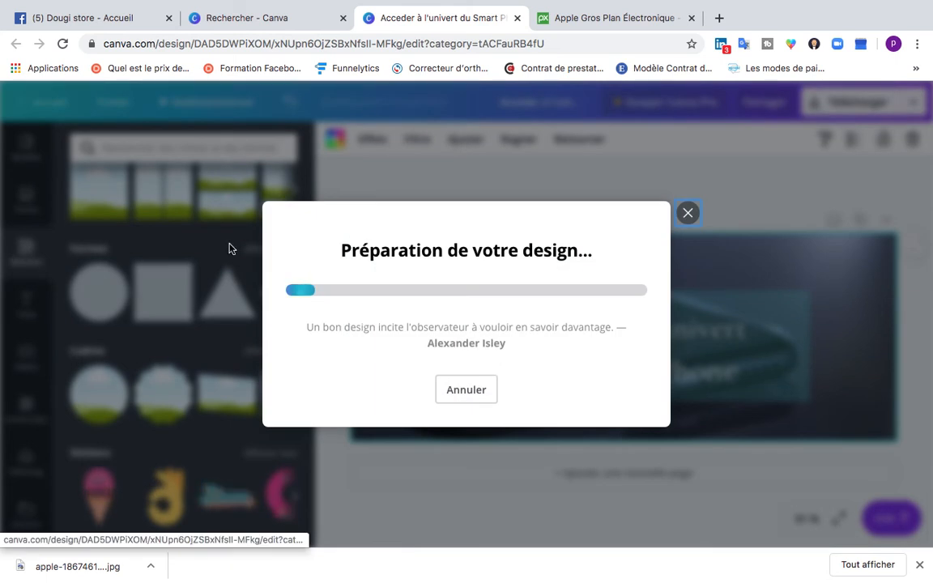
Switch to the Dougi store page on Facebook and import the downloaded "Acceder à l'uni..." PNG as its cover photo.
click(81, 19)
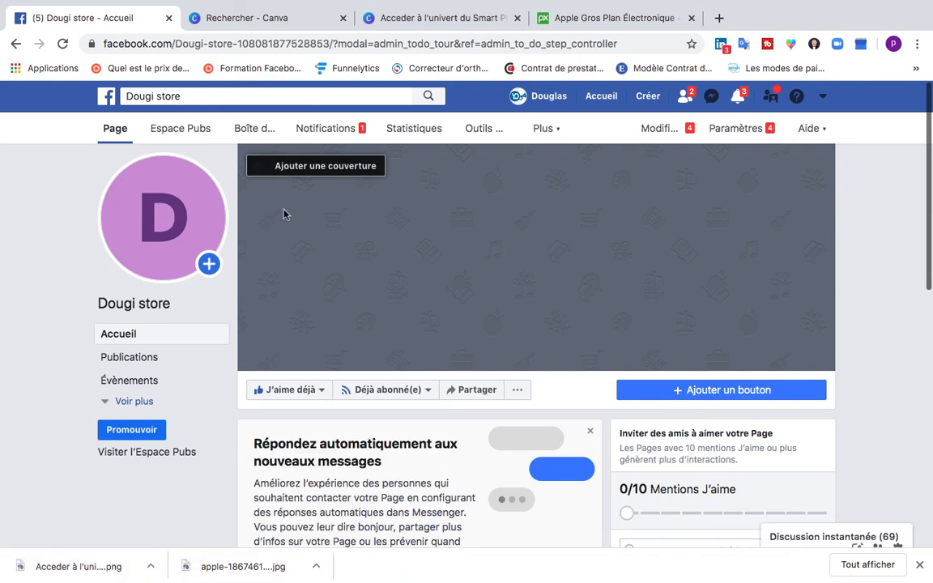
click(313, 167)
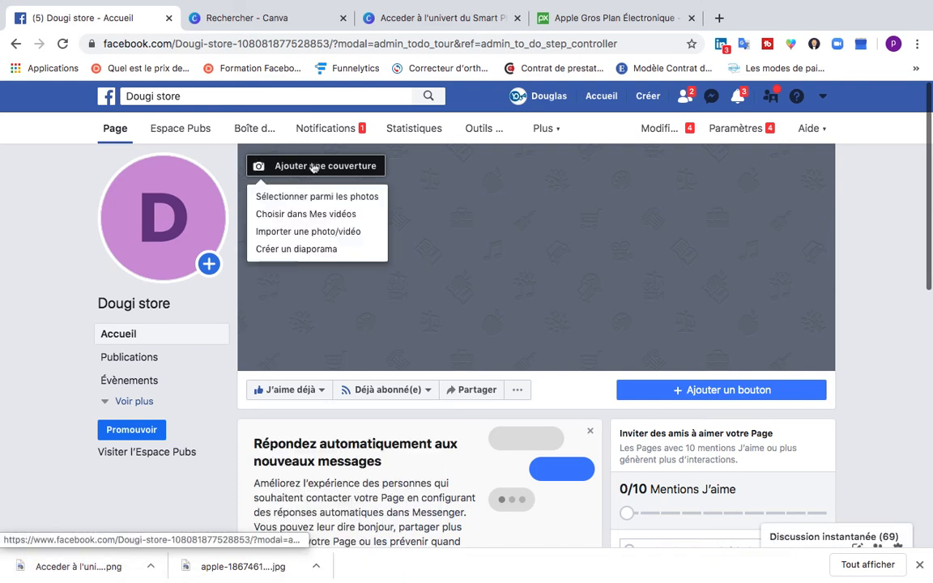
click(288, 235)
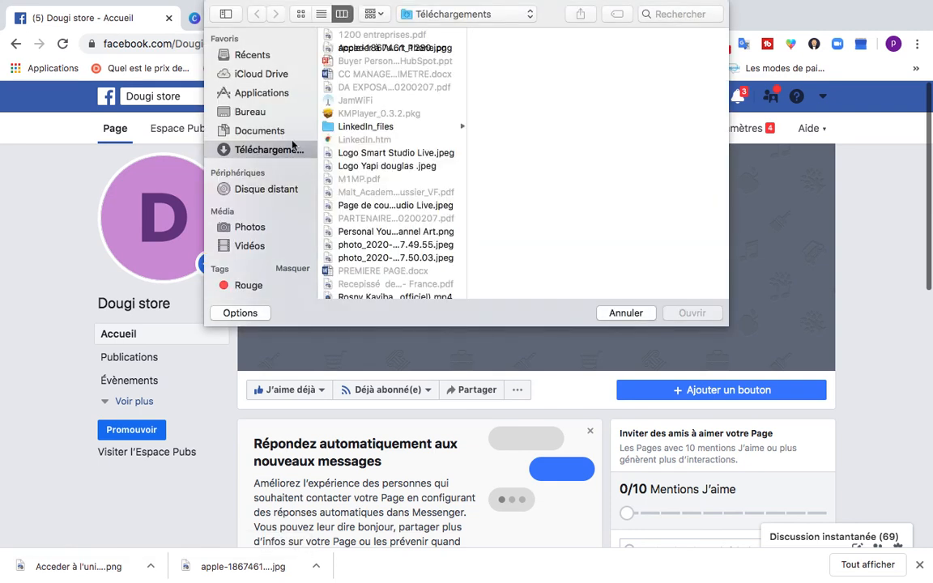
click(355, 48)
click(688, 312)
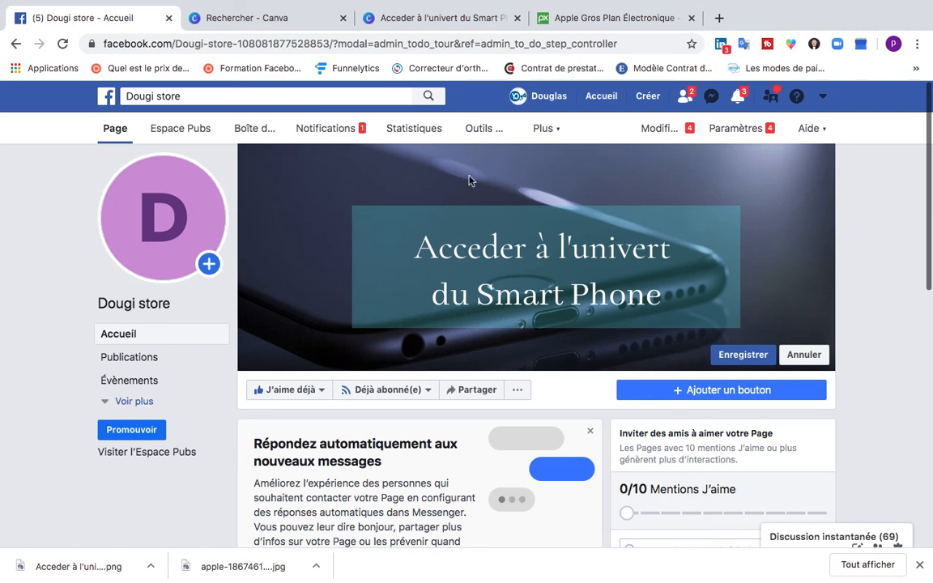
click(281, 16)
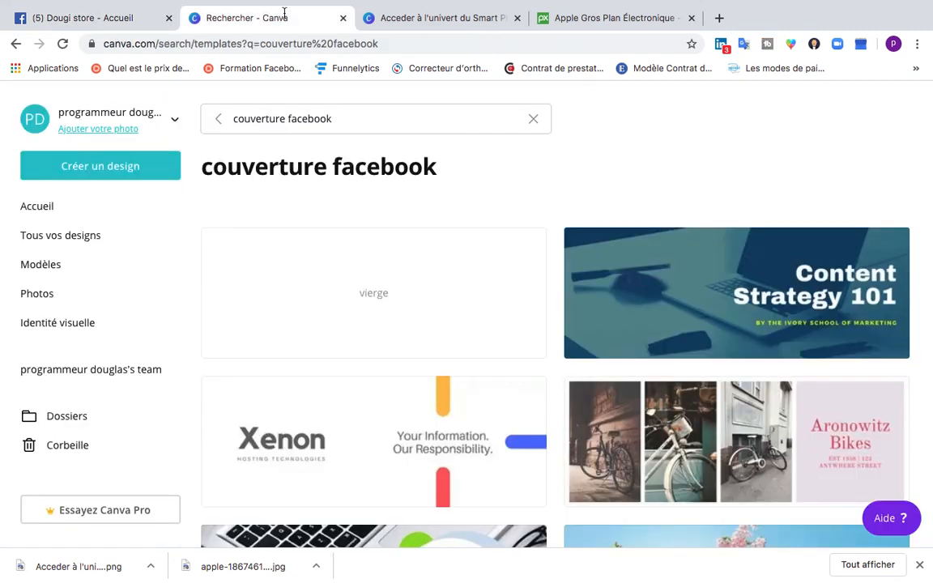
click(612, 18)
scroll(567, 219, up, 5)
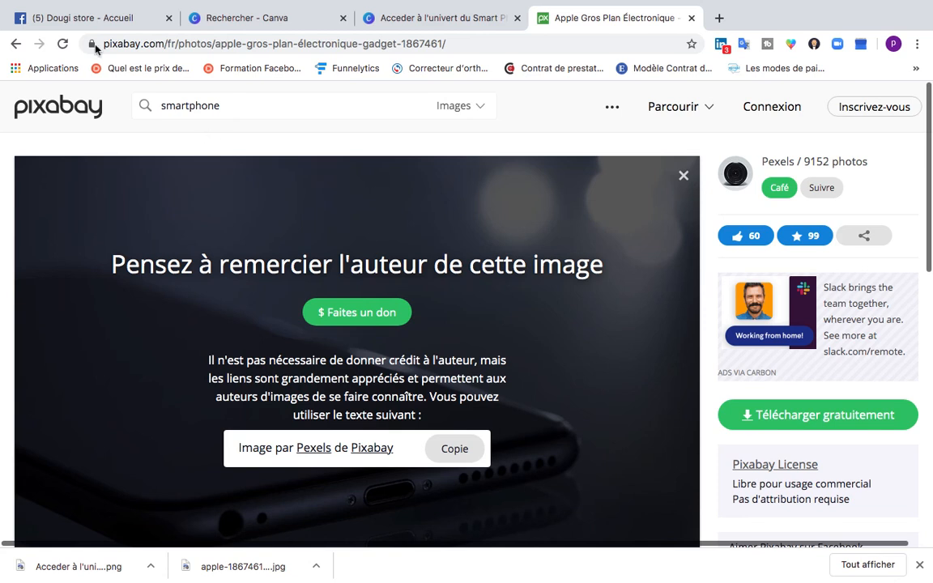
Return to the Dougi store page on Facebook and save the new cover photo.
click(73, 13)
click(743, 355)
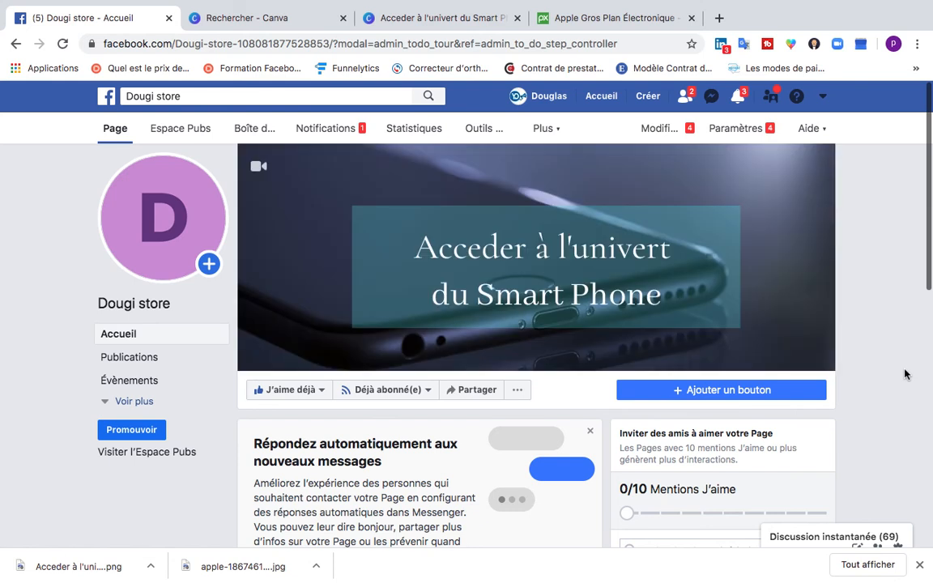
mouse_move(118, 247)
scroll(848, 354, down, 5)
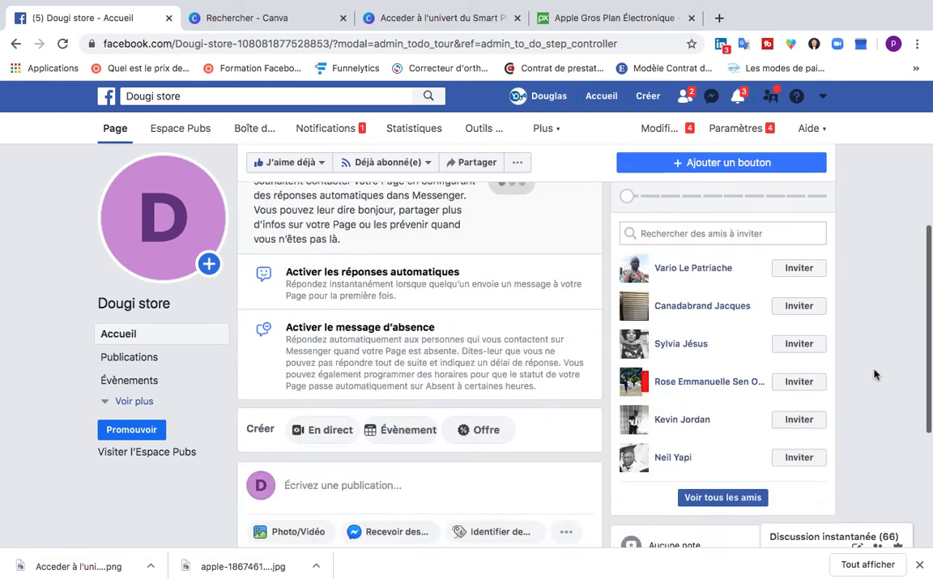